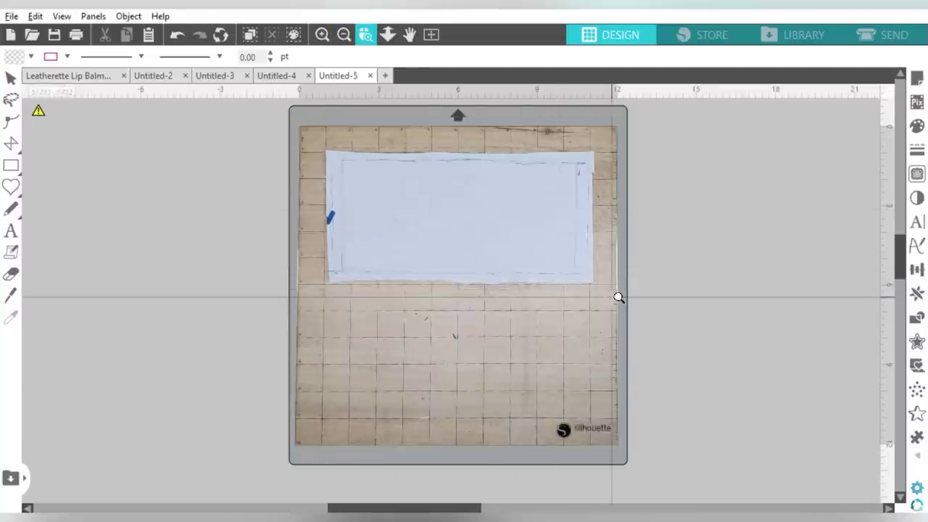
- Draw a roughly 8.929 by 4.333 in rectangle over the traced pencil outline
scroll(618, 303, "up", 5)
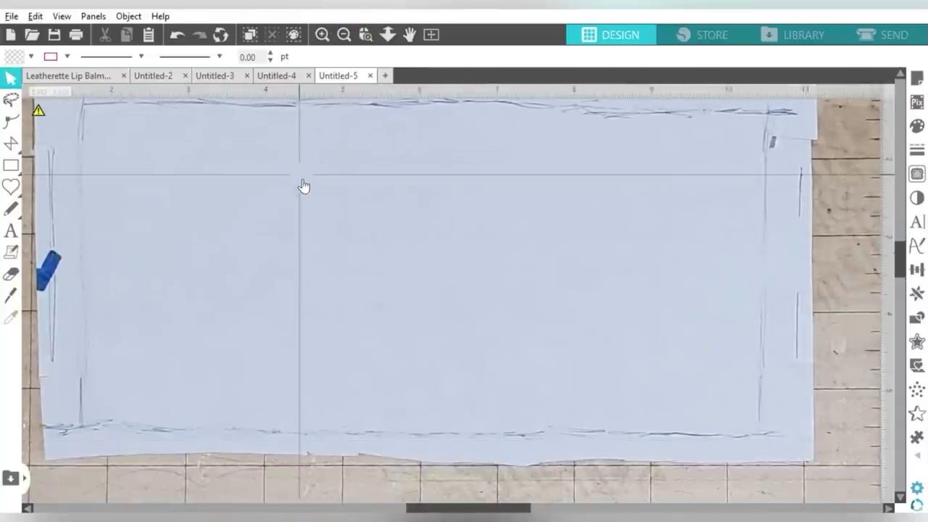
left_click_drag(209, 188, 227, 214)
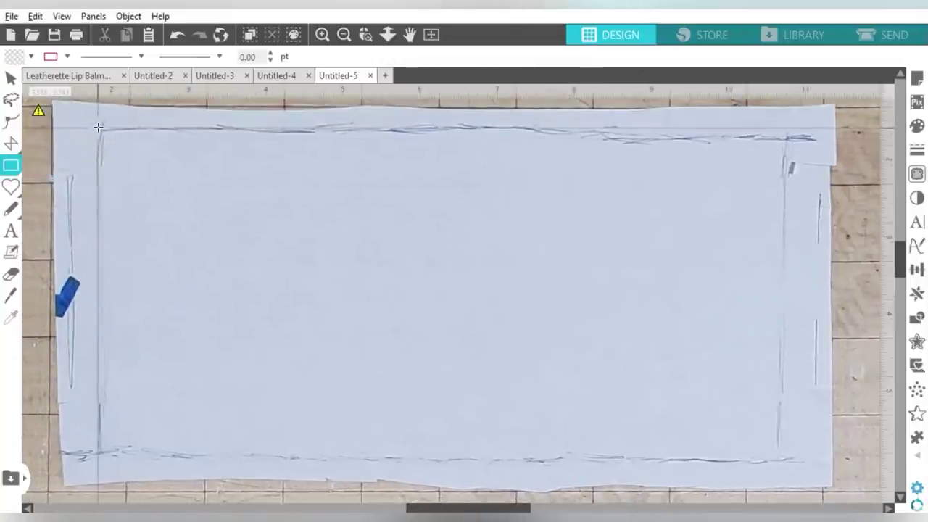
left_click_drag(99, 129, 779, 461)
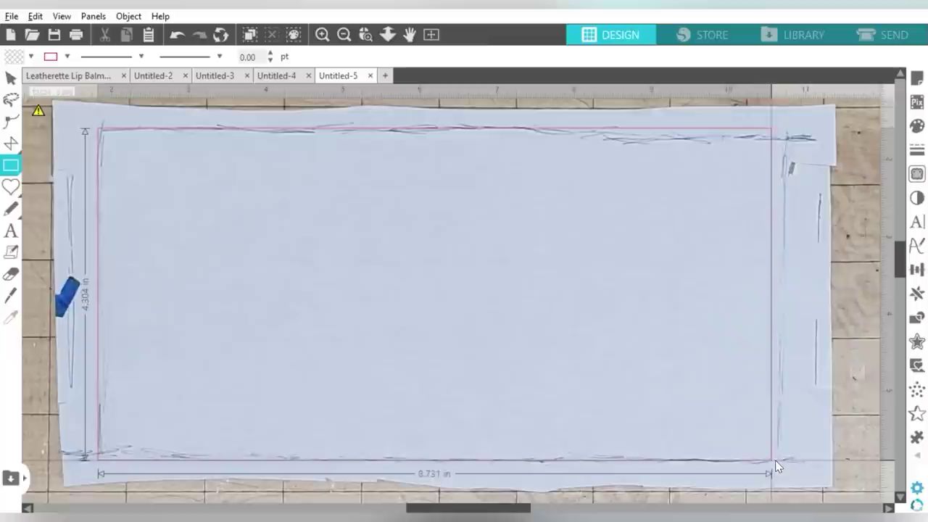
left_click_drag(780, 462, 786, 463)
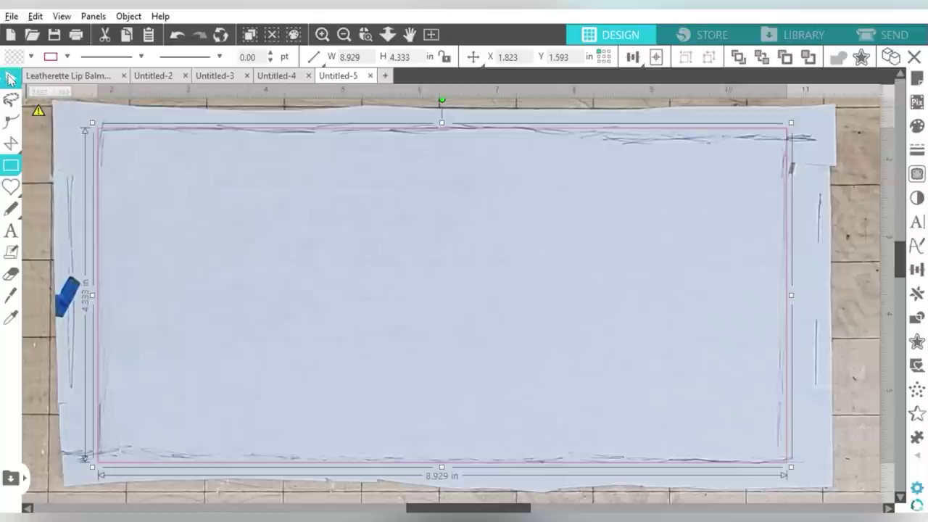
left_click(397, 248)
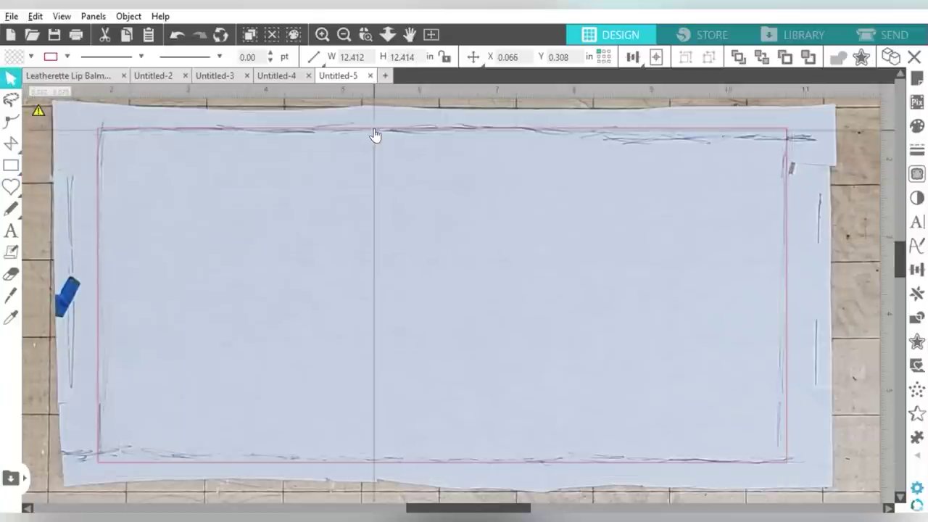
- Rotate the template photo to reduce its tilt, then delete the photo
left_click(345, 36)
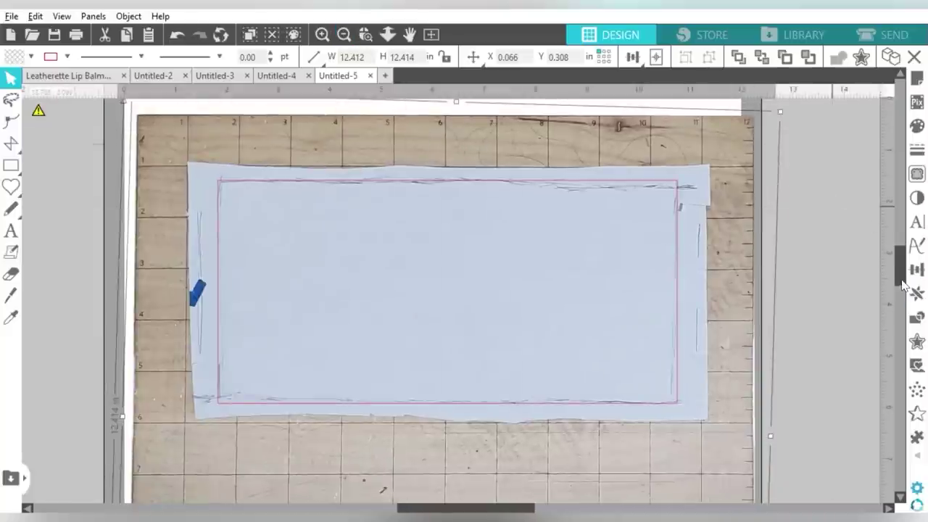
scroll(718, 196, "up", 1)
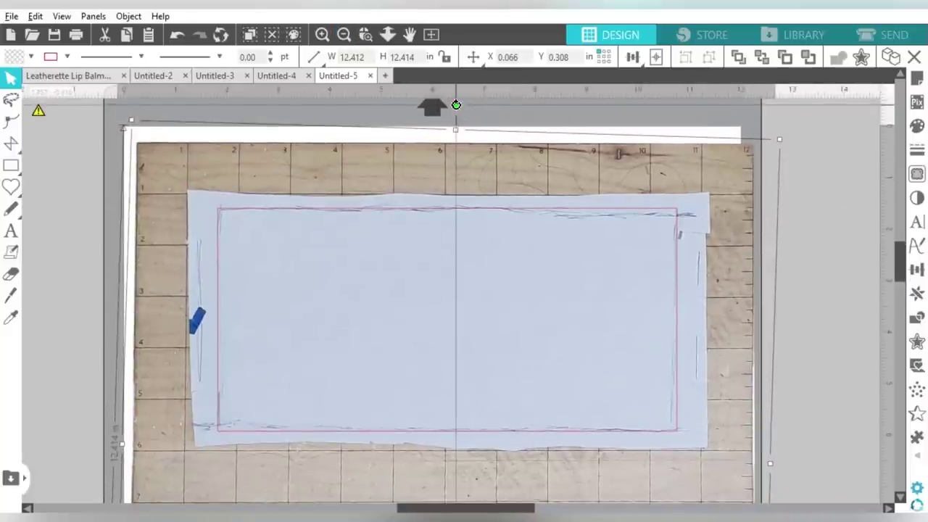
left_click_drag(456, 105, 449, 105)
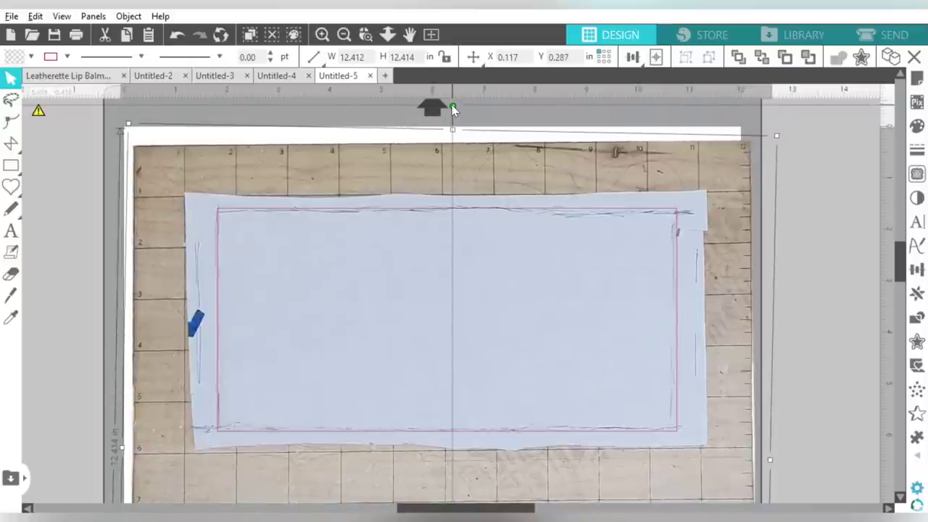
left_click_drag(450, 105, 454, 107)
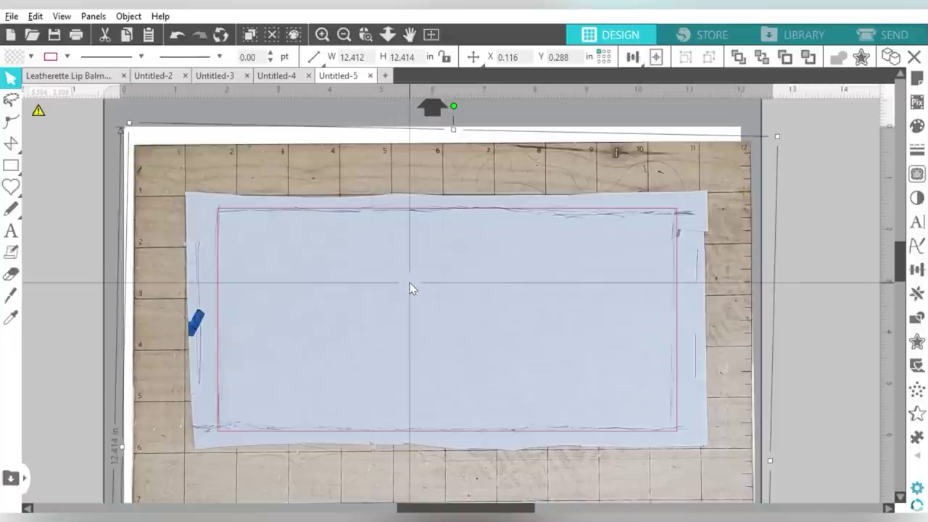
key("Delete")
- Add a 0.25 in outer offset with rounded corners around the traced rectangle
left_click_drag(358, 176, 399, 240)
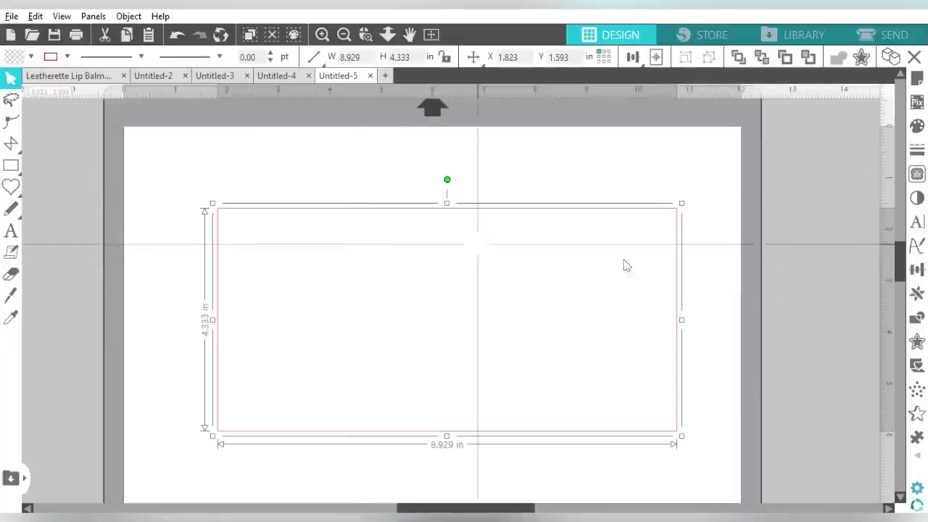
left_click(917, 340)
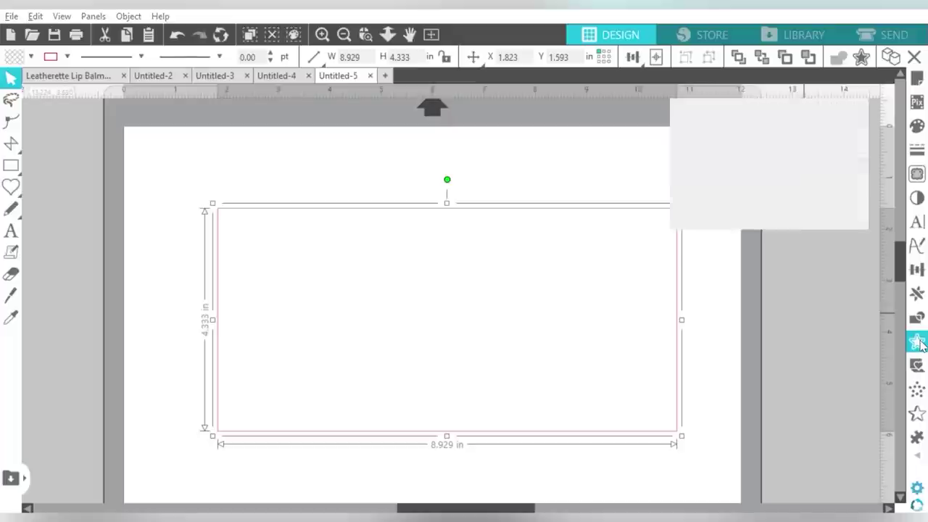
left_click(710, 142)
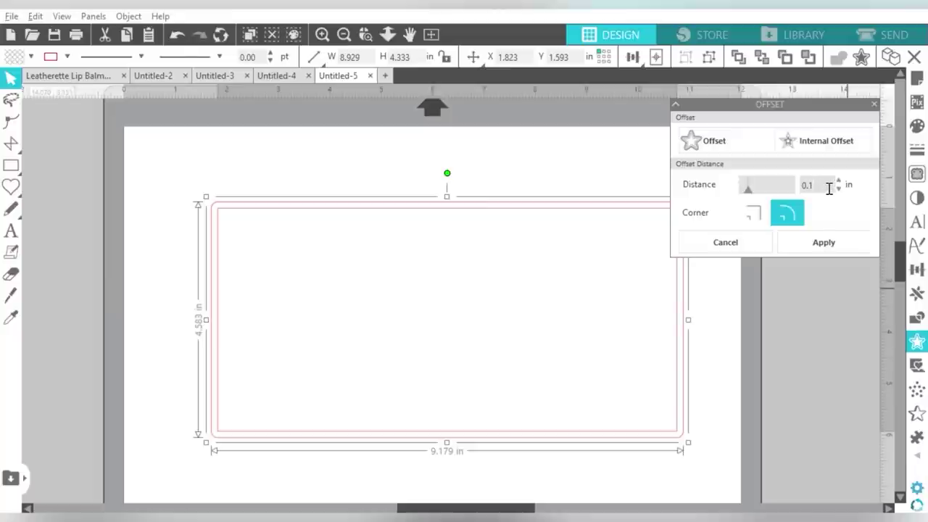
type("5")
key("Return")
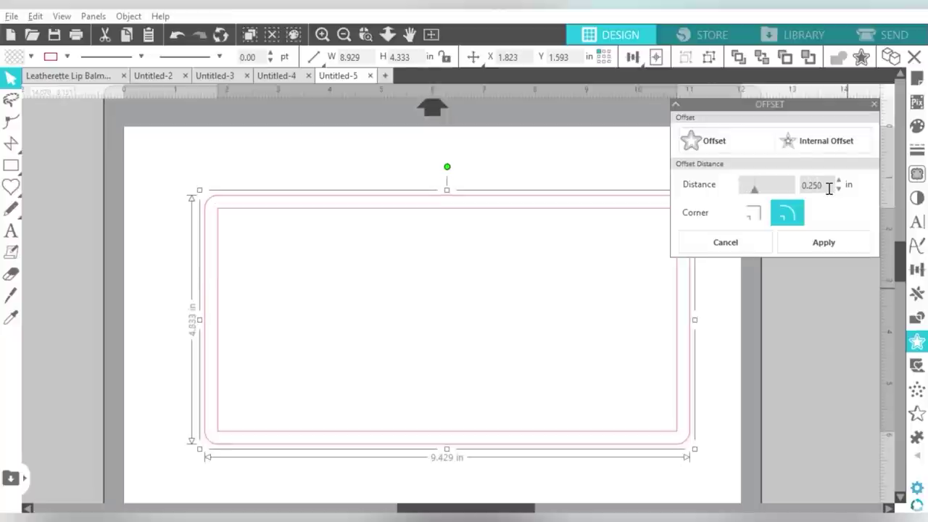
left_click(820, 249)
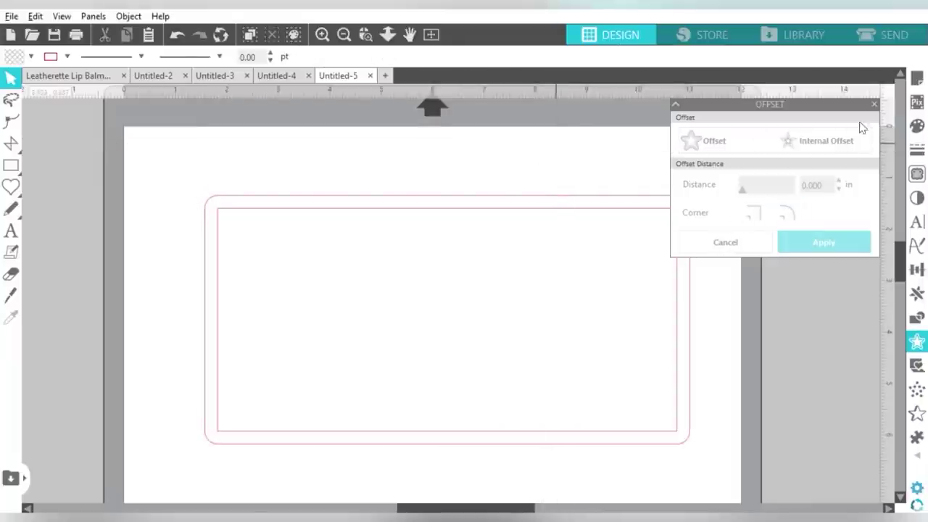
left_click(873, 107)
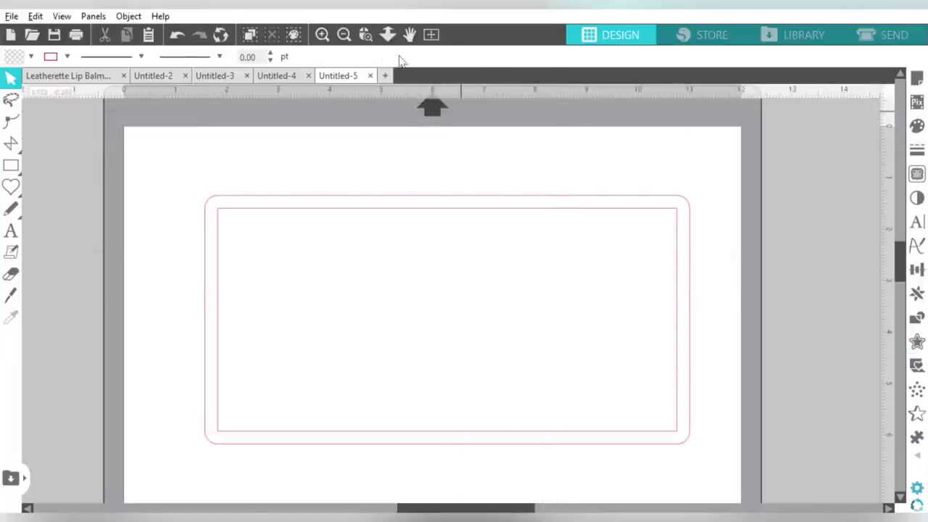
left_click(344, 35)
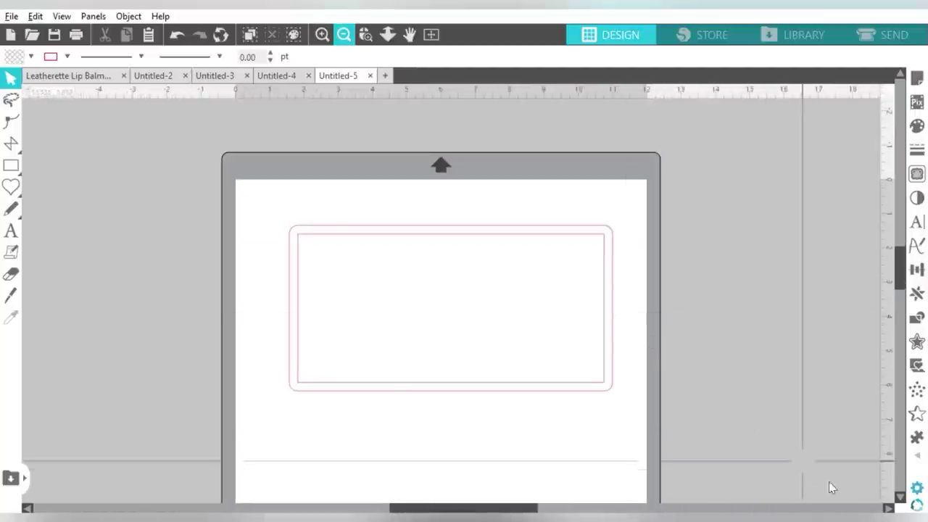
key("alt+Tab")
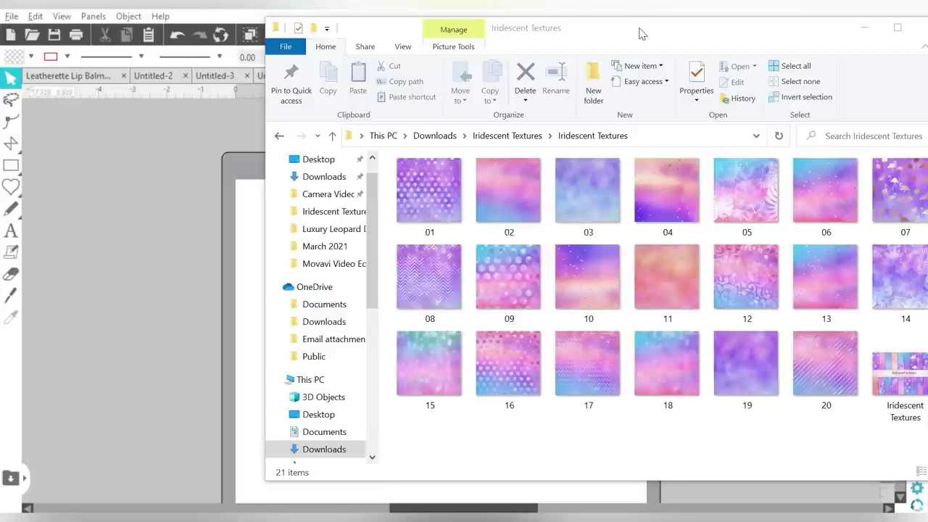
- Bring swirl texture 12 in as a 6-inch square placed right of the mat
left_click(755, 281)
left_click_drag(182, 268, 140, 272)
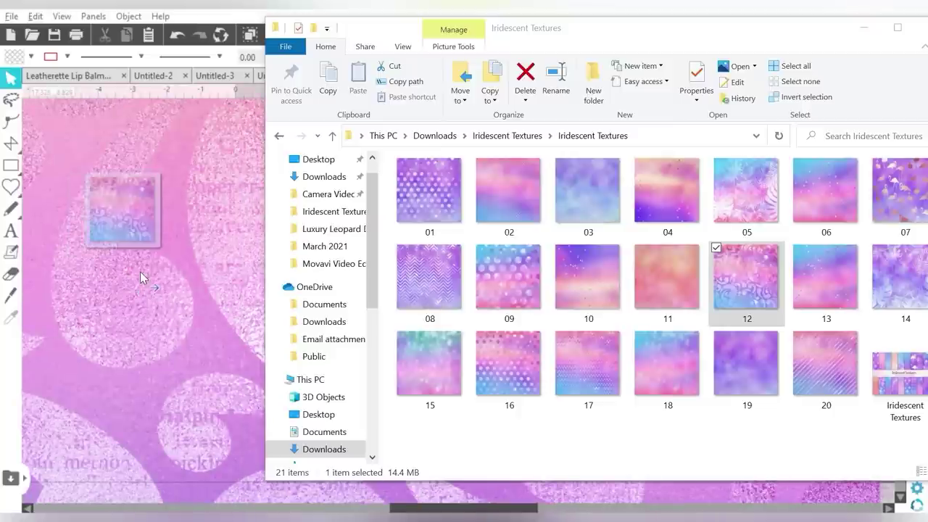
left_click(864, 27)
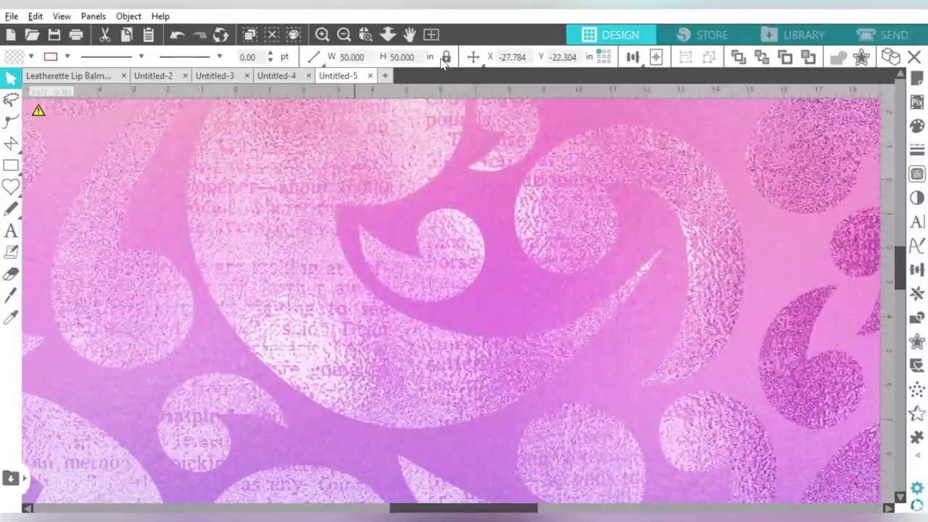
type("6.000")
key("Return")
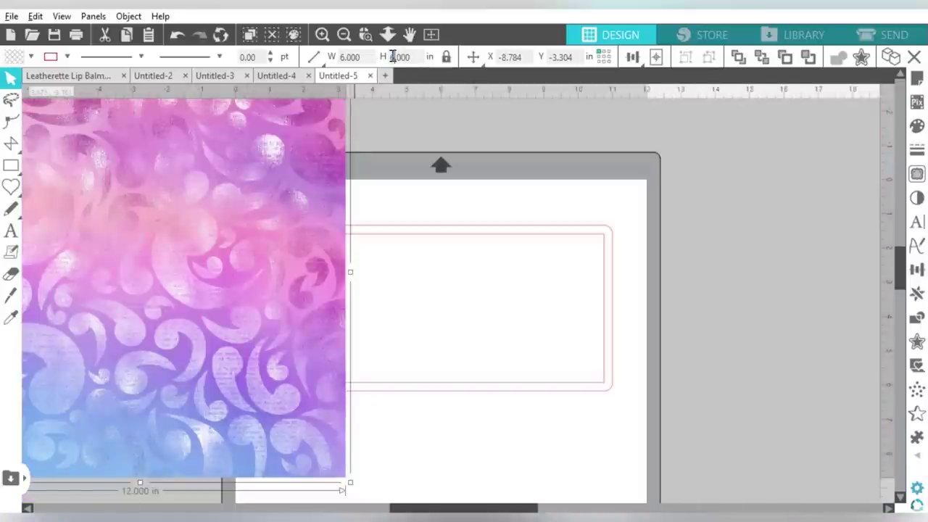
left_click_drag(51, 162, 661, 190)
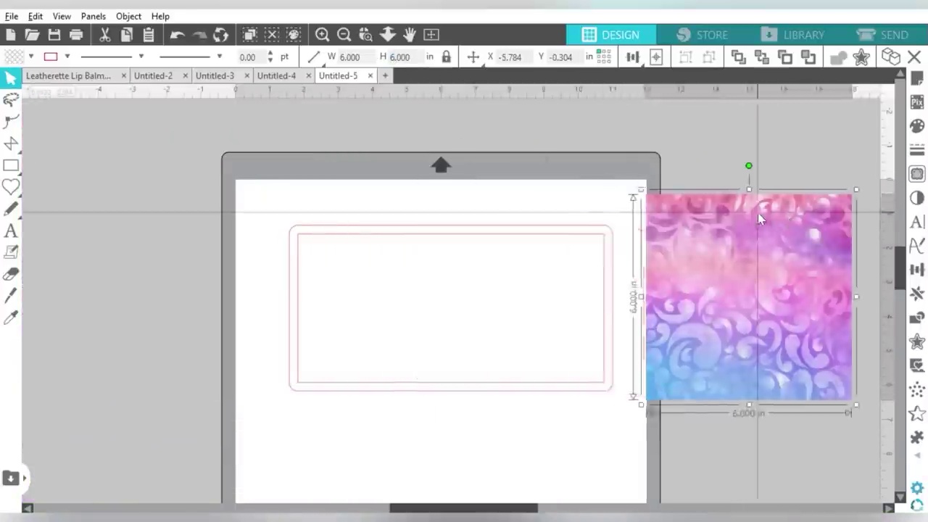
left_click(661, 190)
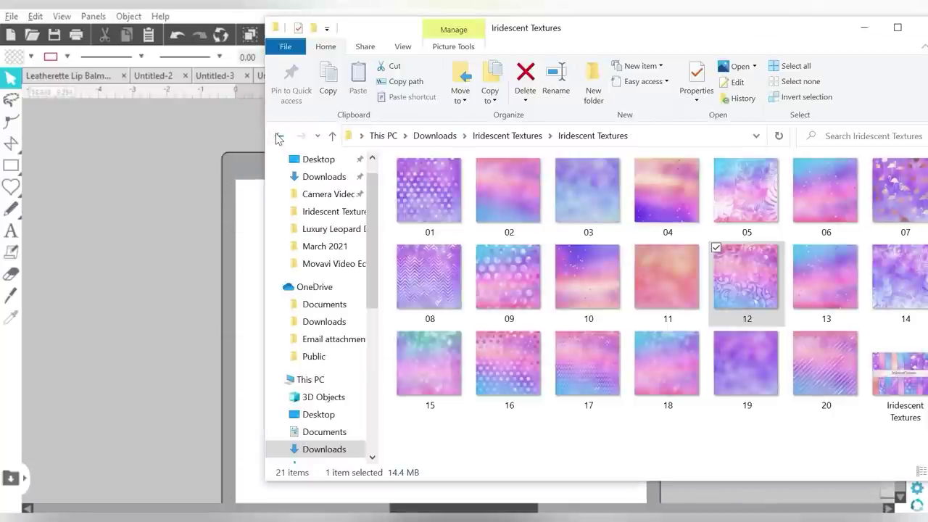
- Bring the 'a cup a day keeps the sarcasm at bay' lettering into the document
left_click(280, 136)
left_click(280, 136)
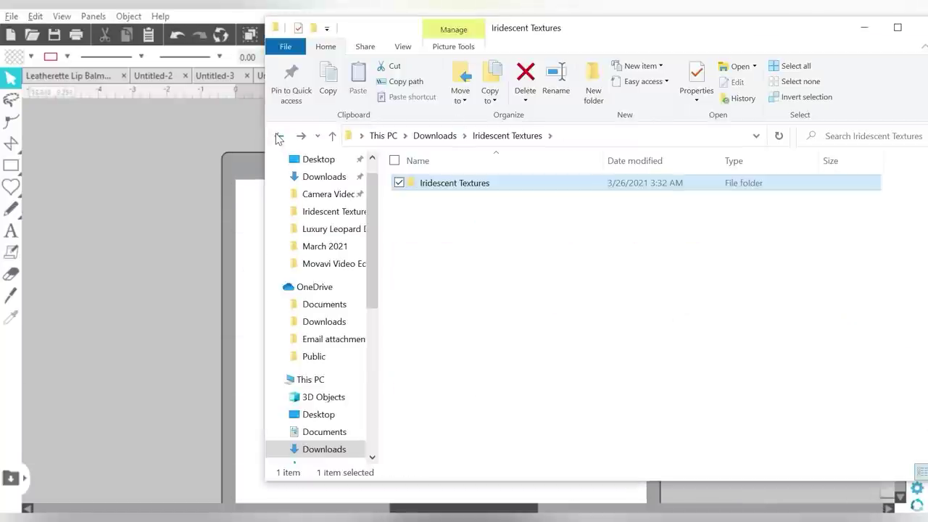
scroll(606, 267, "up", 3)
scroll(697, 265, "up", 5)
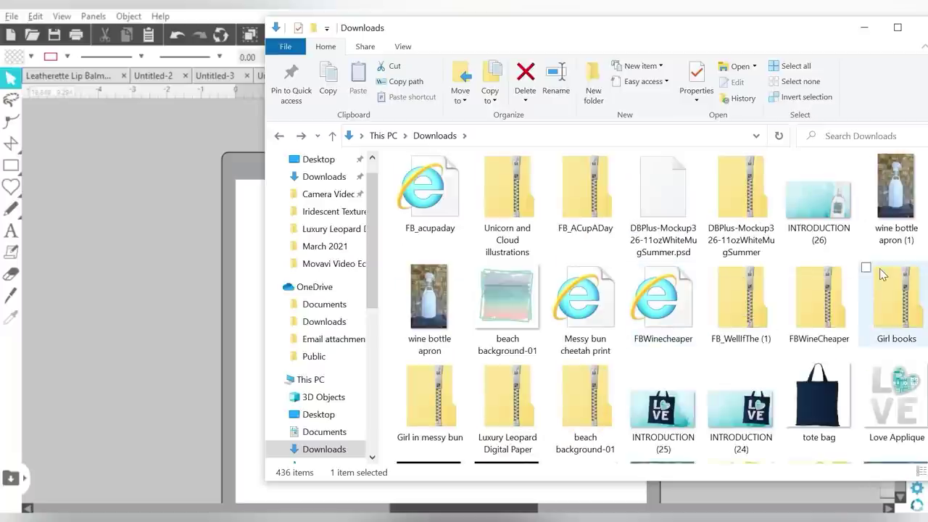
mouse_move(430, 190)
left_mouse_down()
mouse_move(172, 231)
mouse_move(226, 195)
left_mouse_up()
- Select just the quote lettering and move it further left beside the mat
left_click_drag(139, 120, 312, 410)
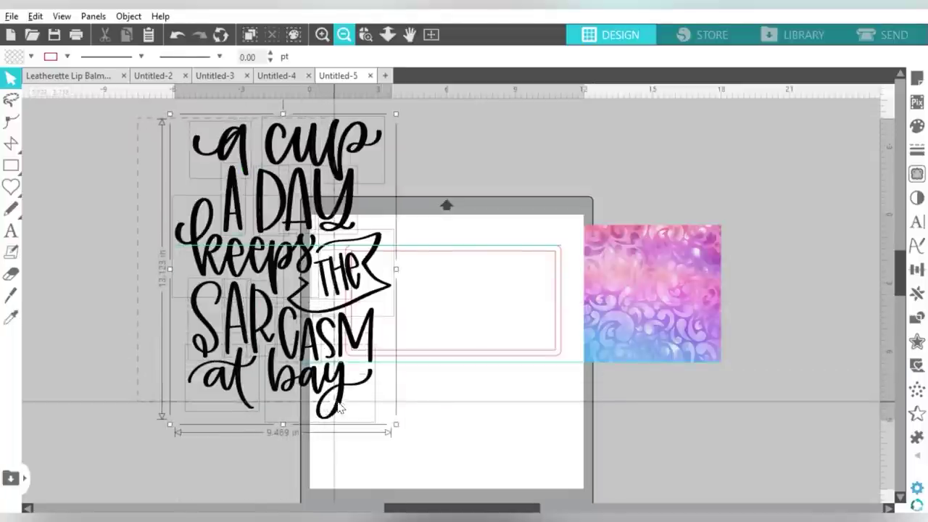
left_click_drag(312, 409, 386, 418)
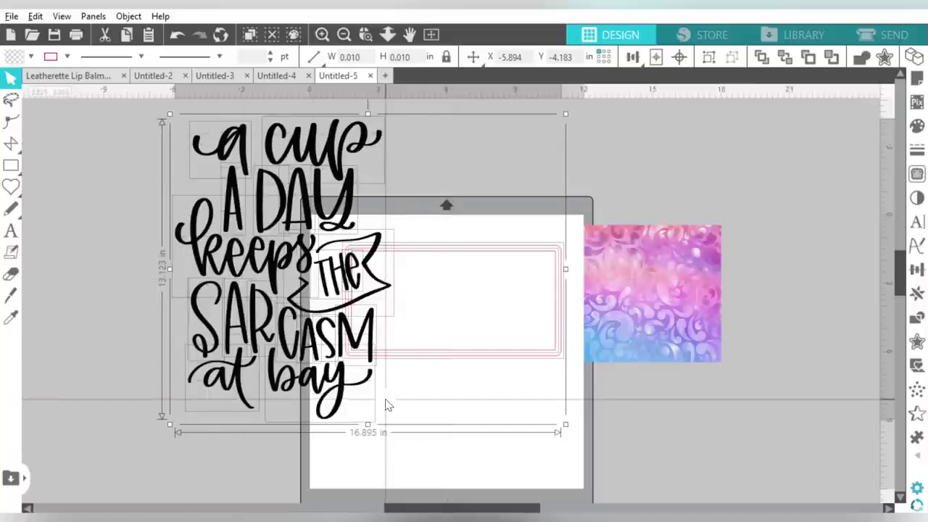
key("ctrl+z")
left_click(423, 356, "shift")
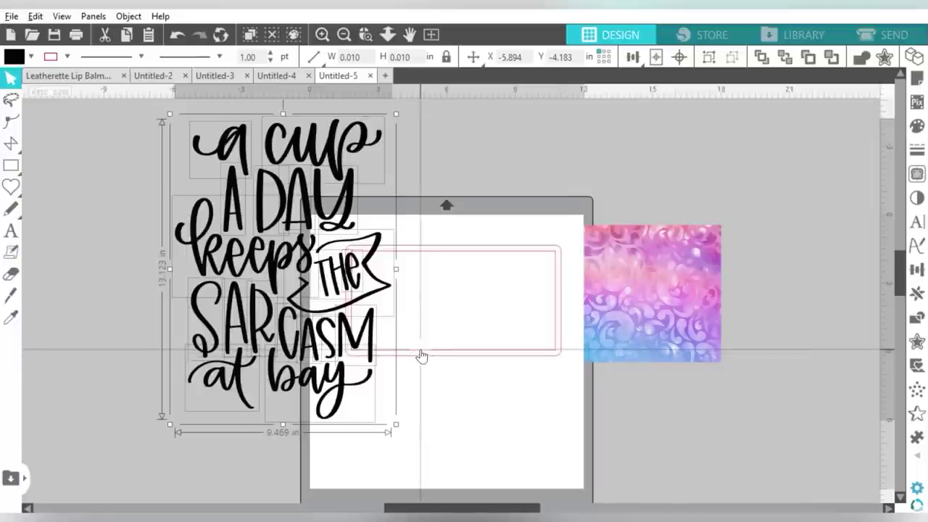
left_click_drag(275, 189, 179, 215)
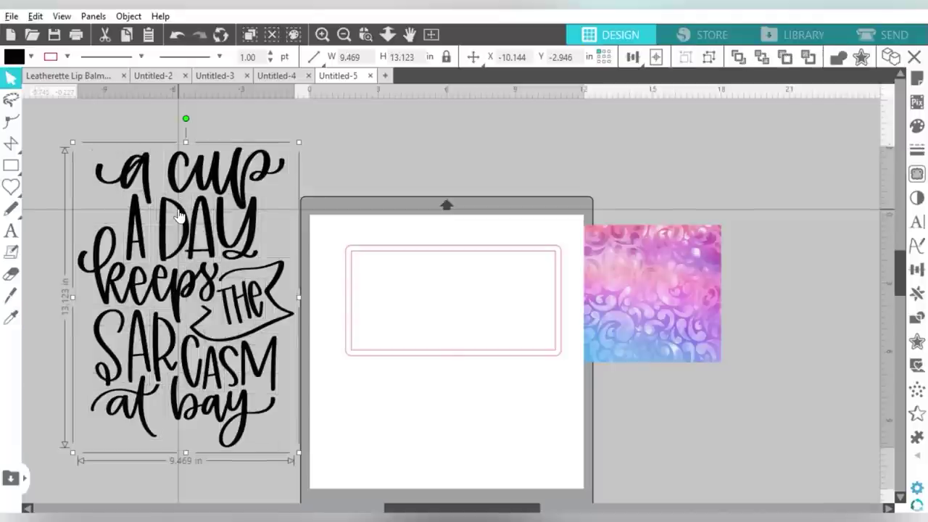
- Shrink the quote lettering and fit it inside the pink rounded rectangle
mouse_move(72, 142)
left_mouse_down()
mouse_move(87, 182)
mouse_move(181, 286)
left_mouse_up()
mouse_move(211, 332)
left_mouse_down()
mouse_move(238, 387)
mouse_move(392, 304)
mouse_move(409, 286)
left_mouse_up()
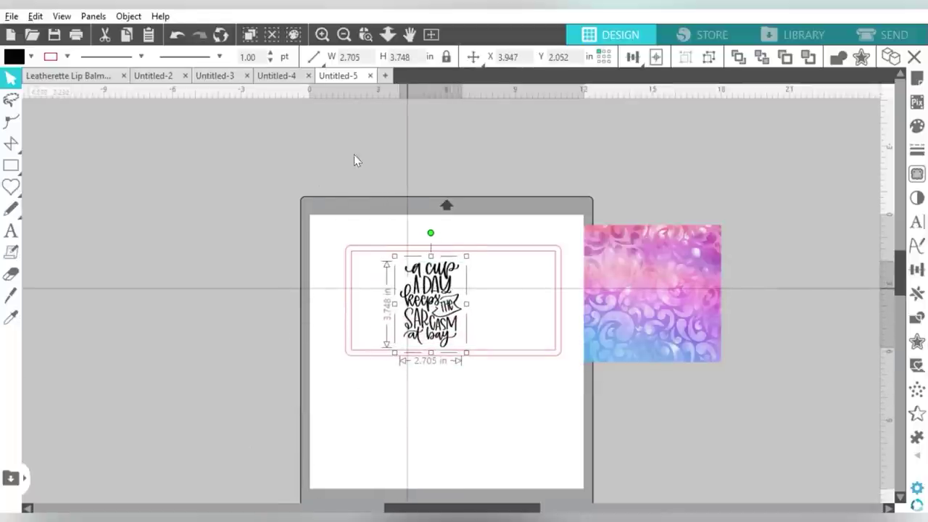
left_click(364, 36)
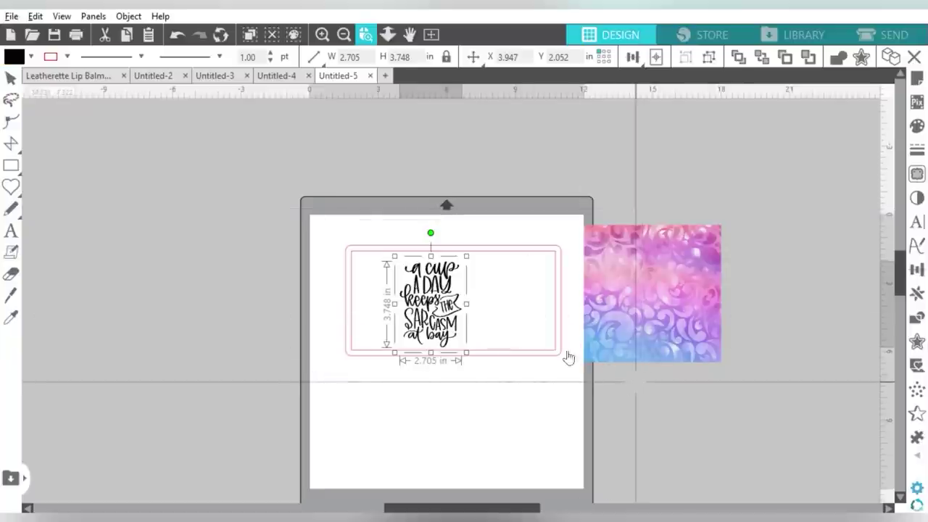
left_click_drag(568, 357, 429, 296)
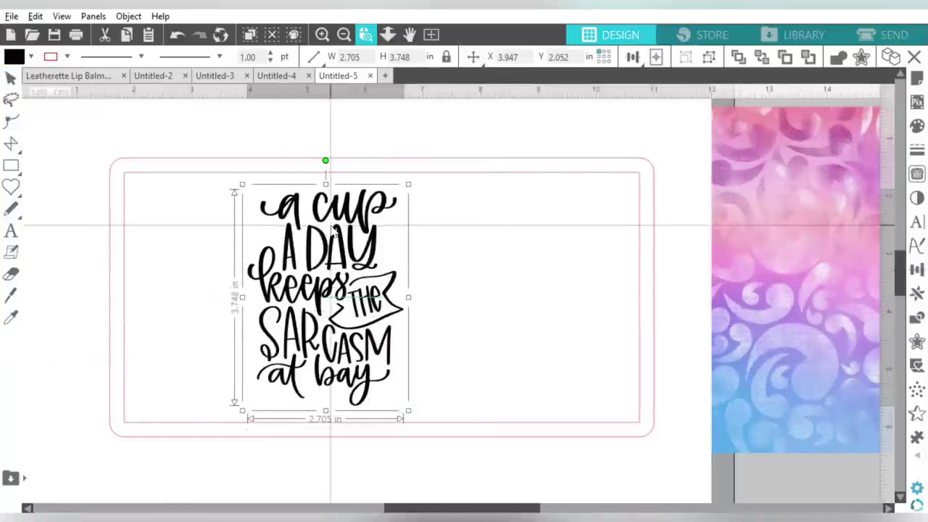
left_click_drag(333, 231, 330, 234)
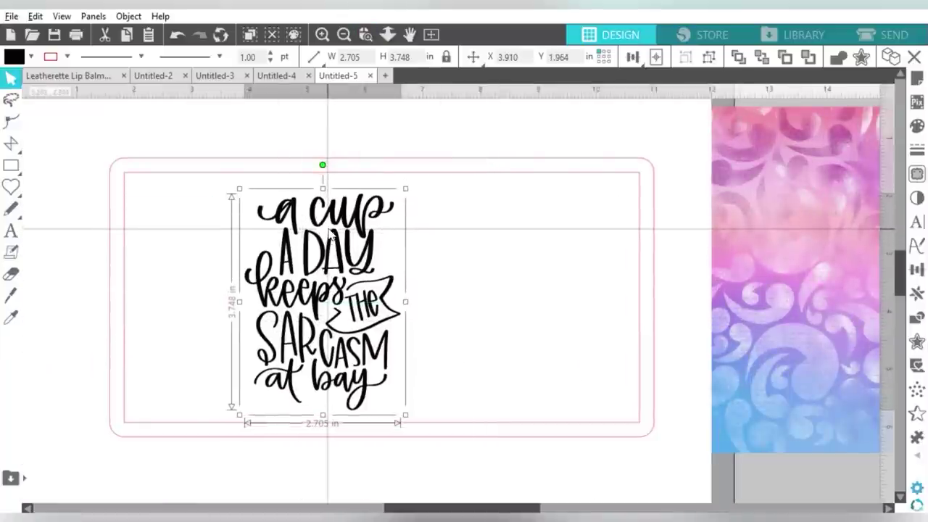
- Move the swirl image onto the mat so the lettering overlaps its left edge
left_click_drag(752, 199, 180, 251)
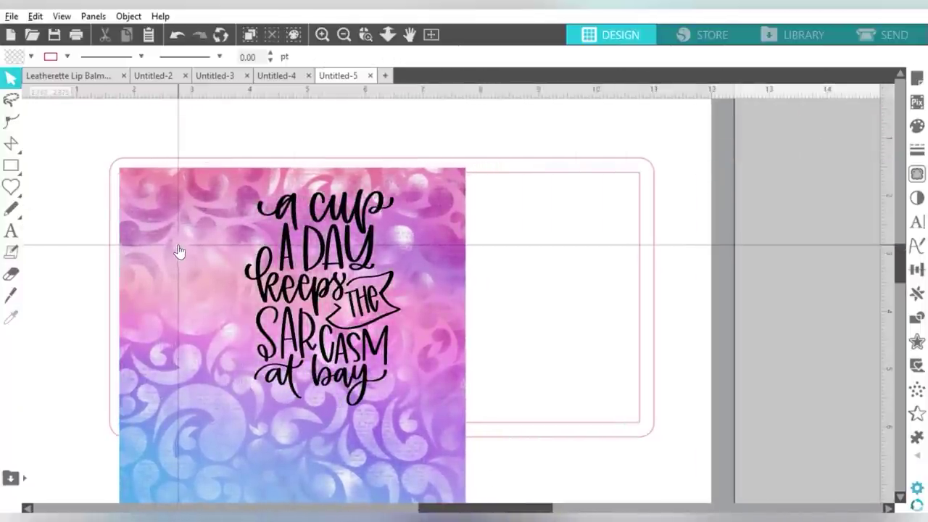
left_click(180, 252)
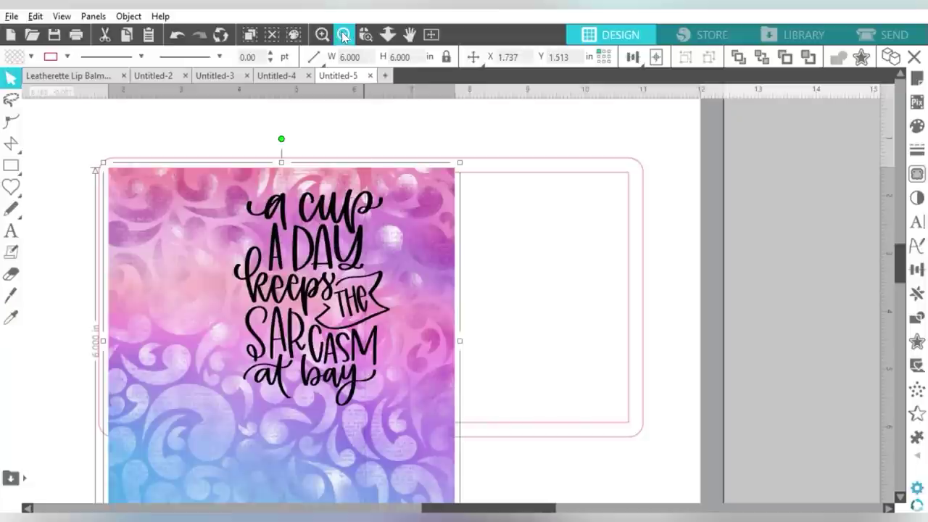
left_click(343, 34)
mouse_move(379, 370)
left_mouse_down()
mouse_move(451, 364)
mouse_move(465, 354)
left_mouse_up()
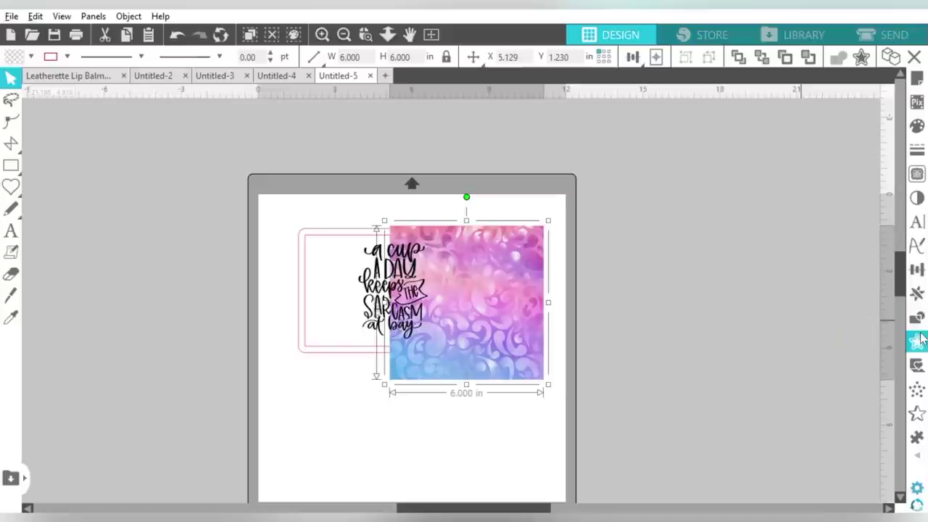
- Add a Mirror Left copy of the swirl and scale both to about 10.1 by 5.05 in
left_click(918, 293)
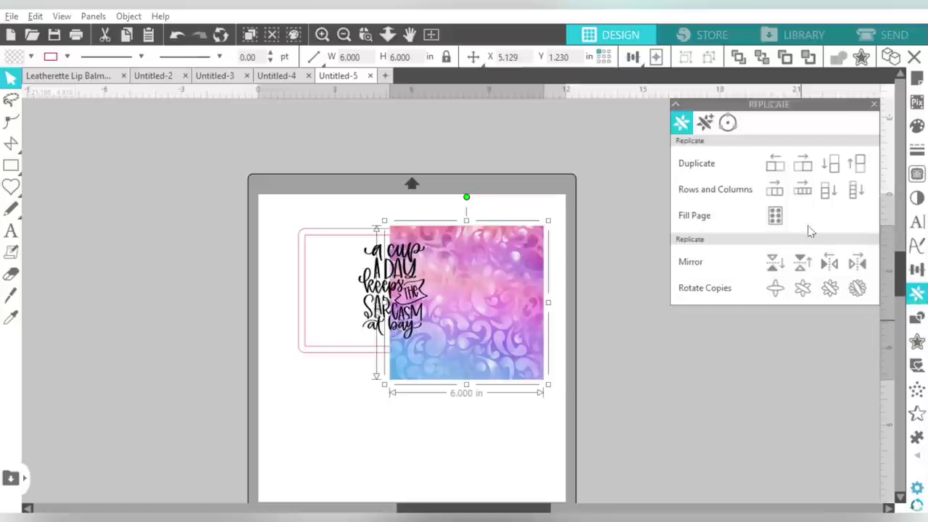
left_click(829, 263)
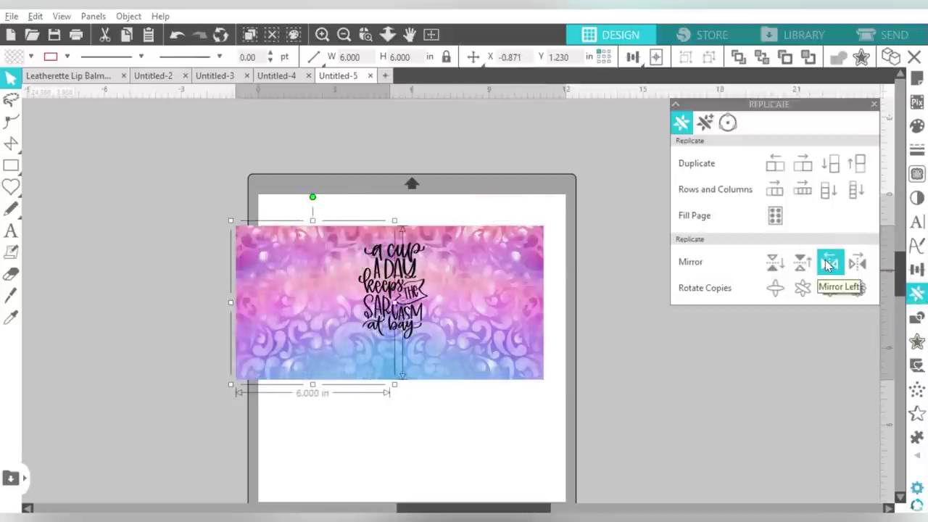
left_click(471, 257, "shift")
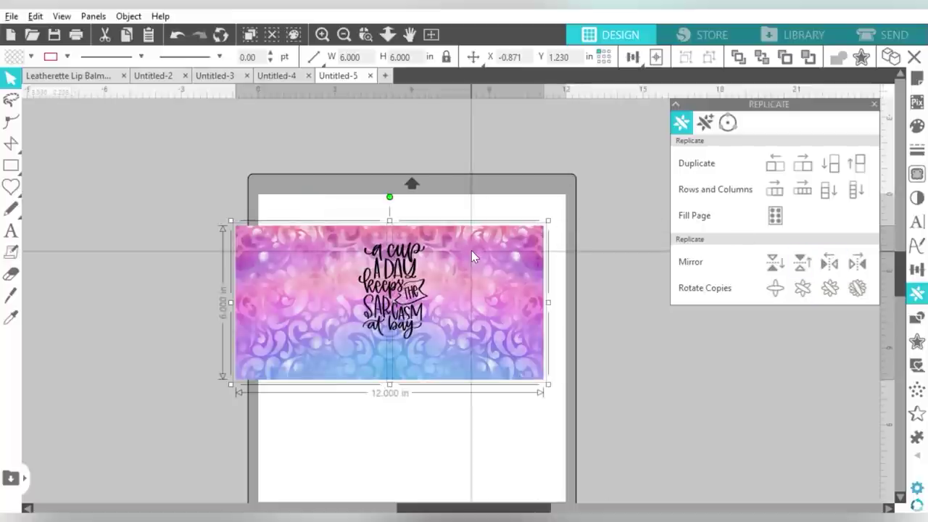
left_click_drag(226, 391, 300, 364)
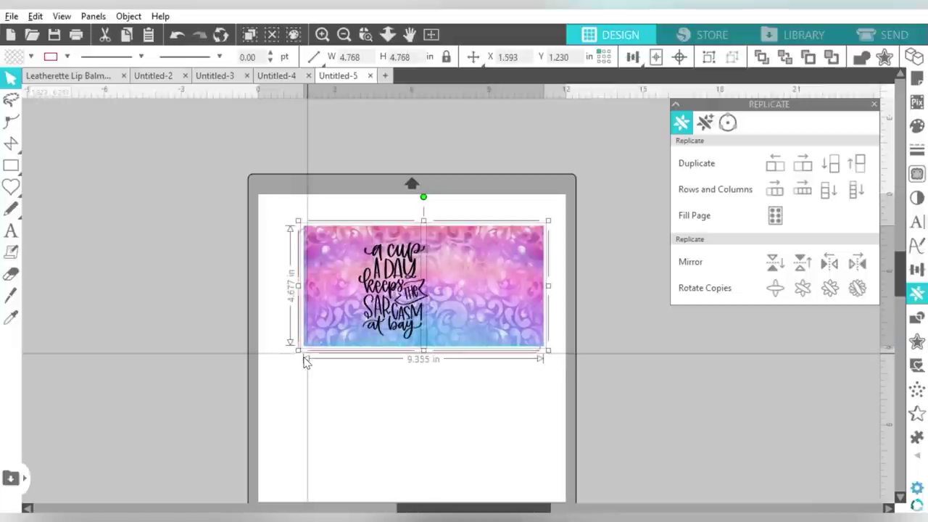
left_click_drag(301, 365, 293, 384)
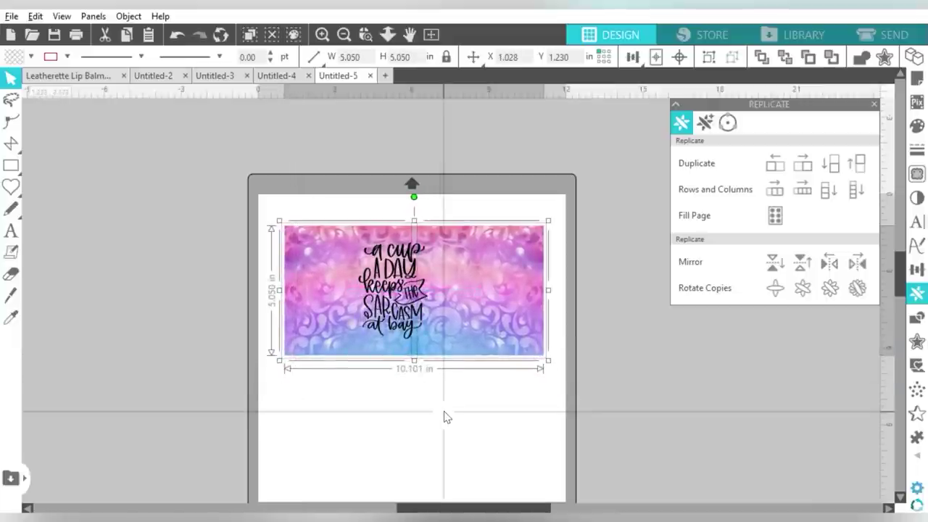
left_click(786, 58)
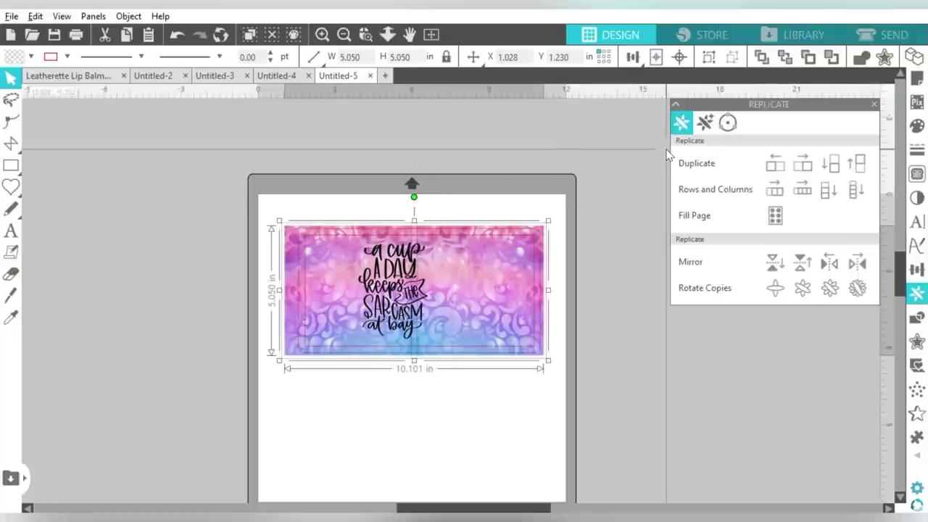
key("ctrl+g")
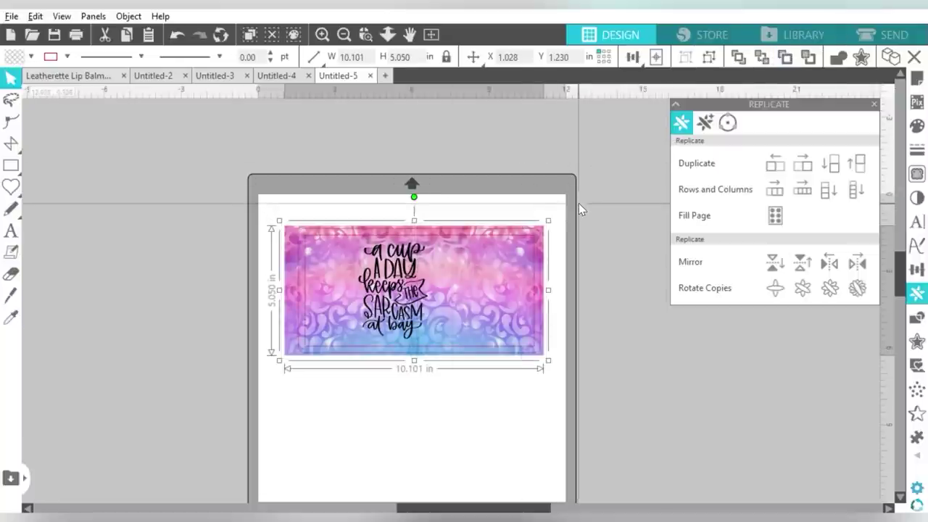
- Drag the quote lettering toward the left end of the swirl background
left_click(506, 257)
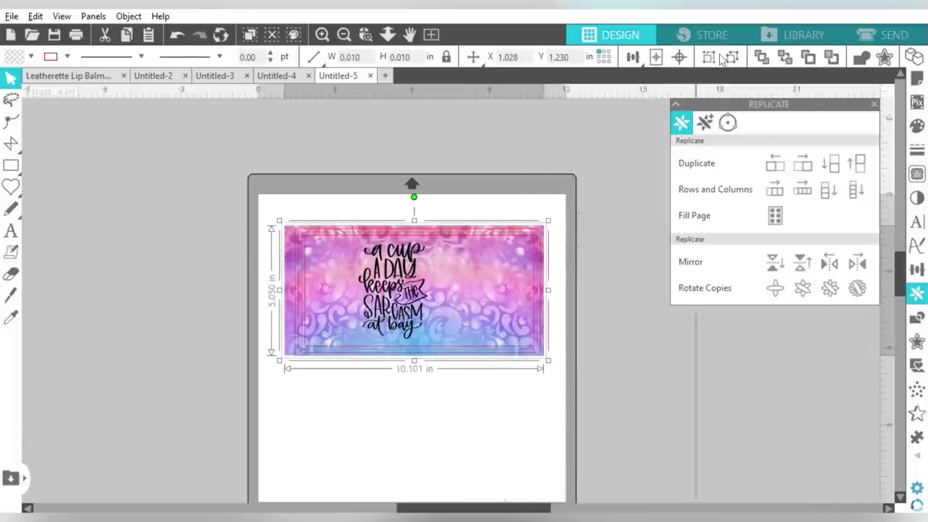
left_click(591, 227)
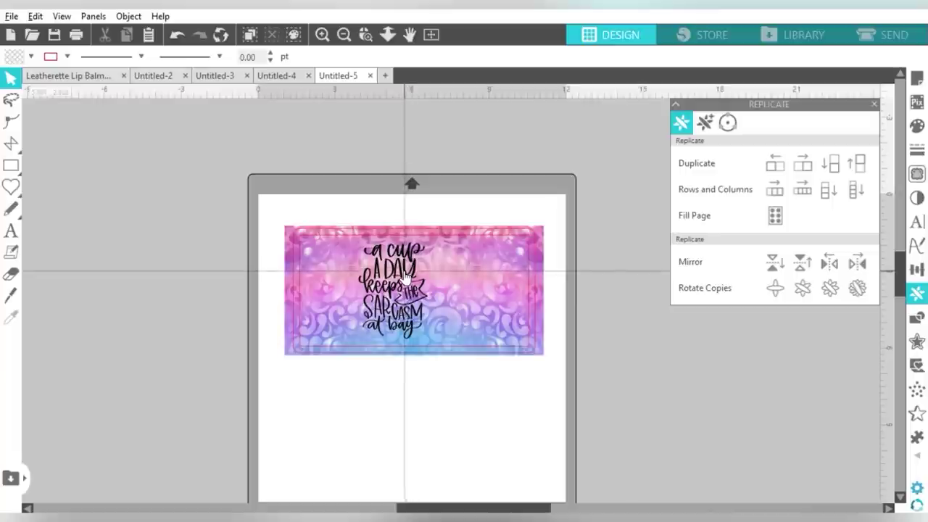
left_click_drag(401, 276, 364, 270)
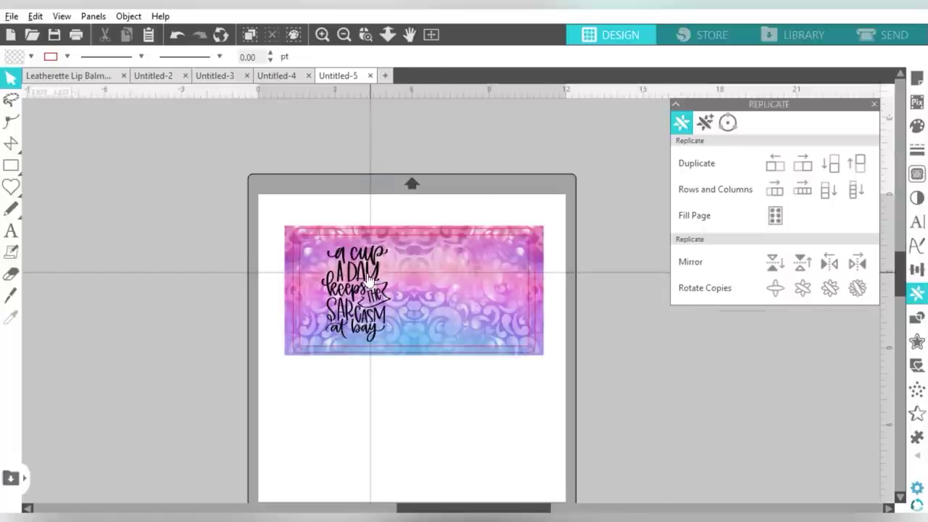
left_click_drag(366, 271, 366, 277)
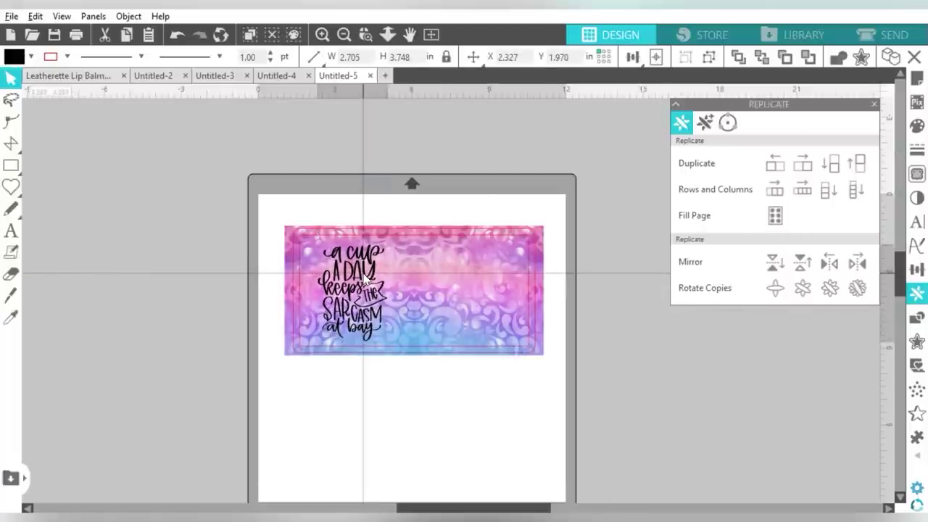
right_click(366, 278)
left_click(627, 263)
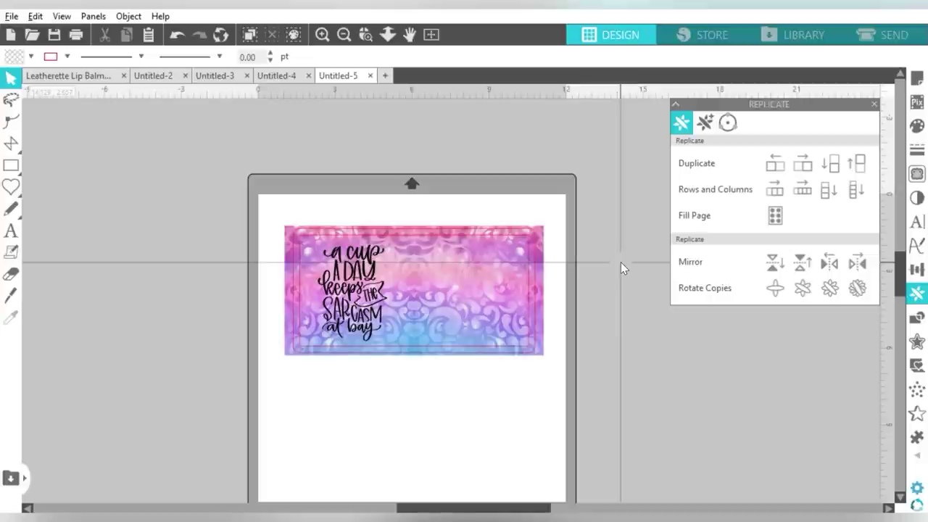
- Fine-tune the lettering's position with small drags and arrow-key nudges right and up
left_click_drag(365, 279, 363, 279)
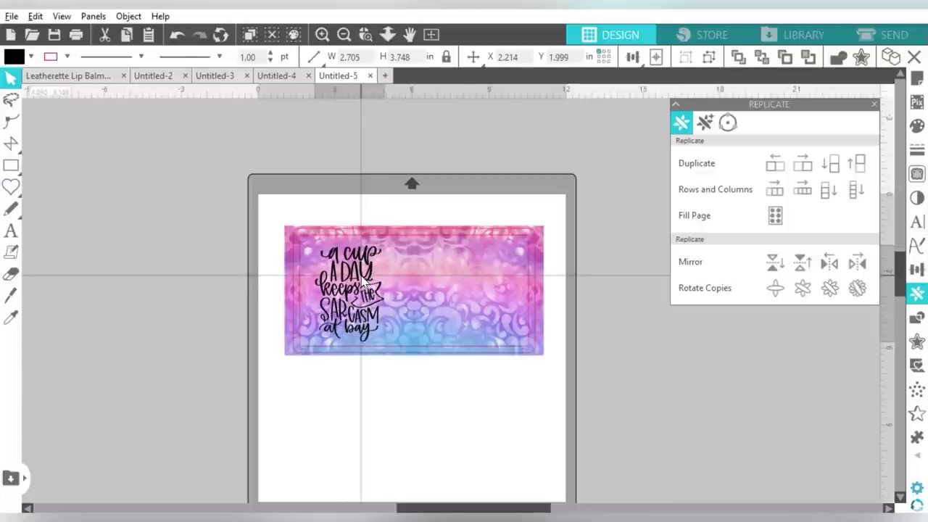
left_click_drag(365, 279, 367, 280)
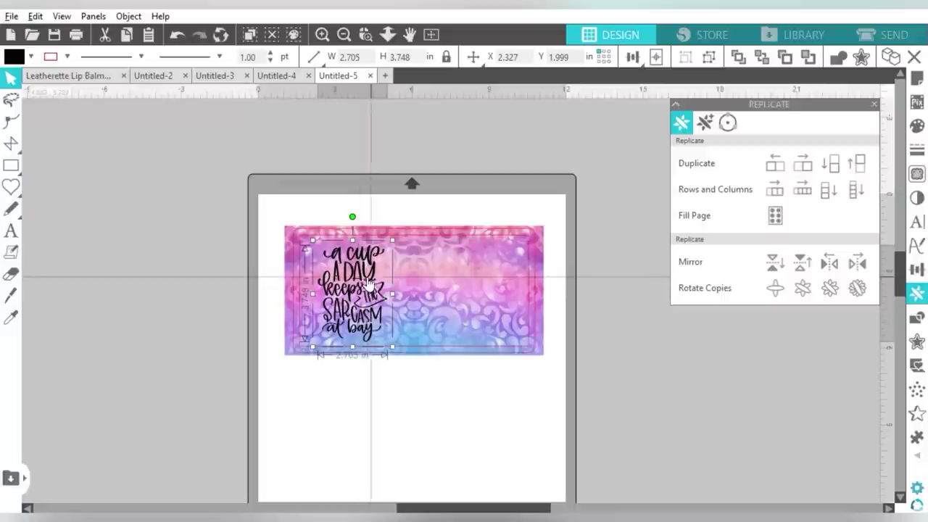
key("Right")
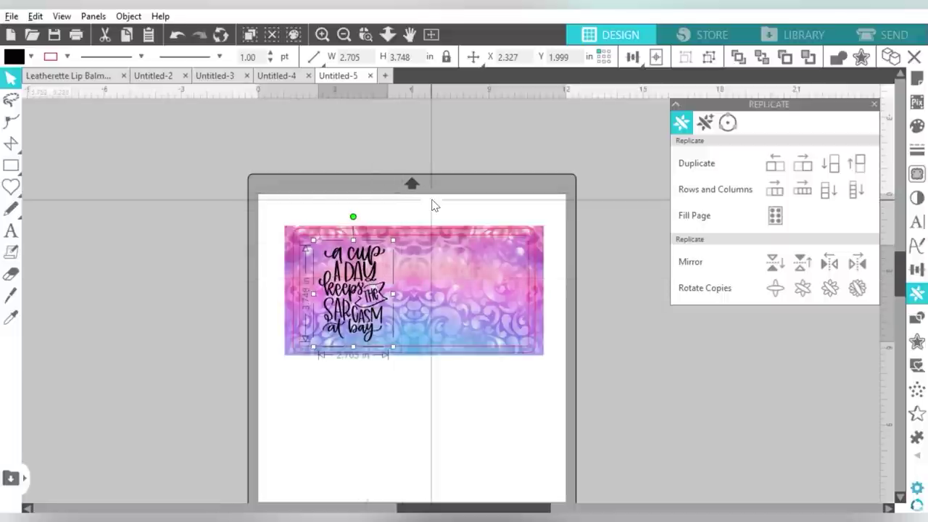
key("Right")
key("Right")
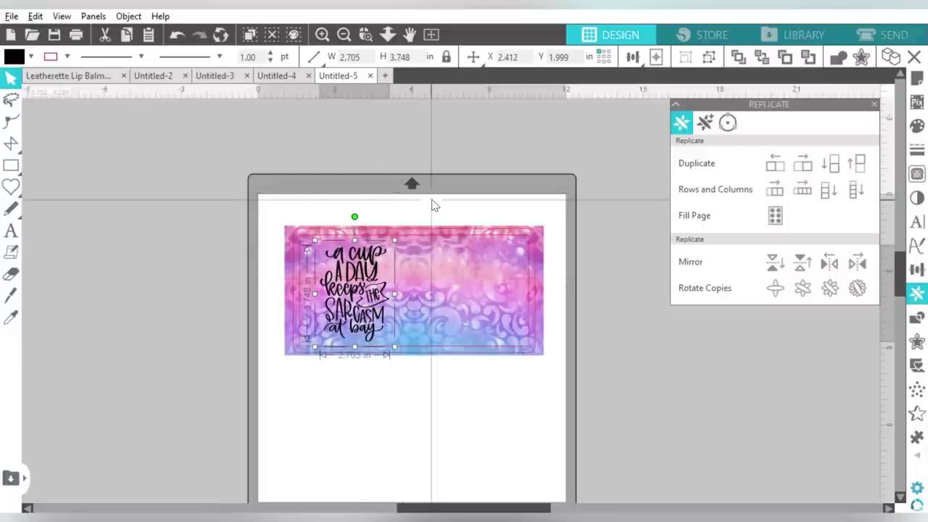
key("Right")
key("Right")
key("Up")
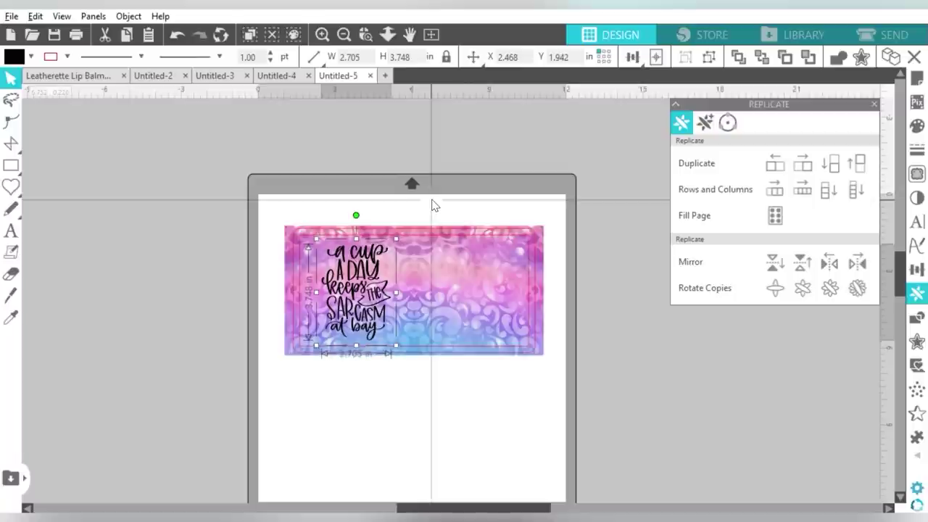
left_click(433, 206)
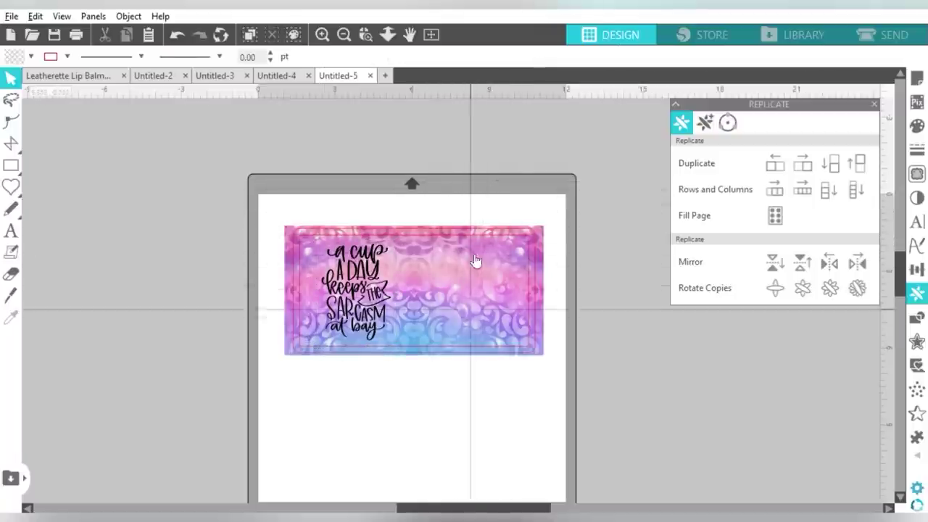
left_click(365, 279)
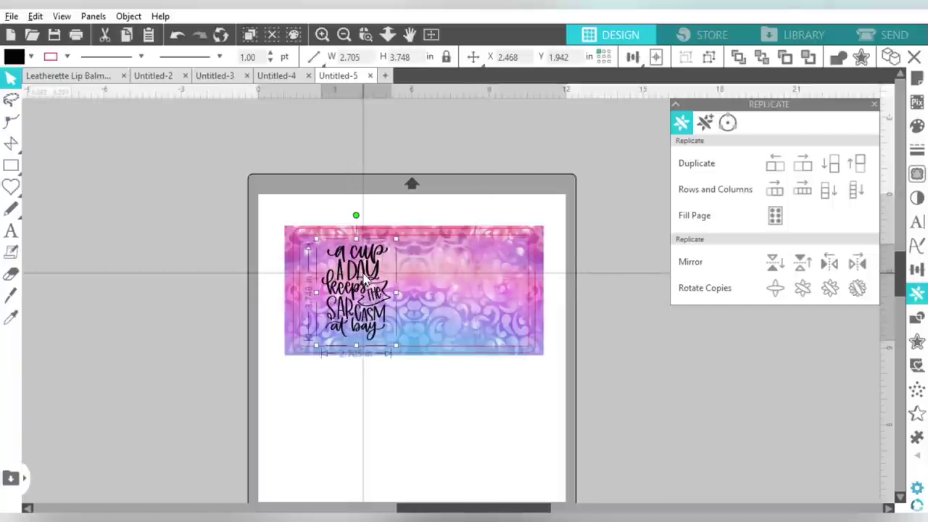
- Apply a 0.05 in outer offset around the quote lettering
left_click(916, 339)
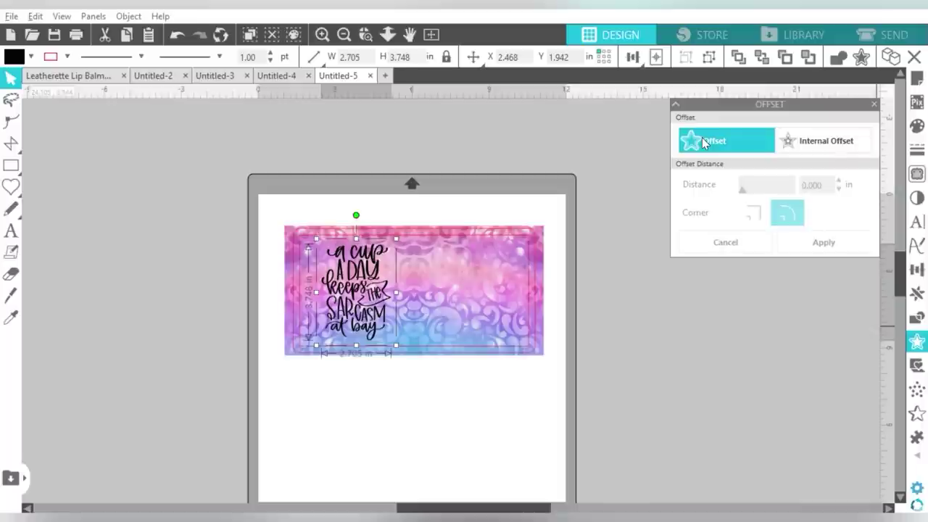
left_click(702, 140)
type(".05")
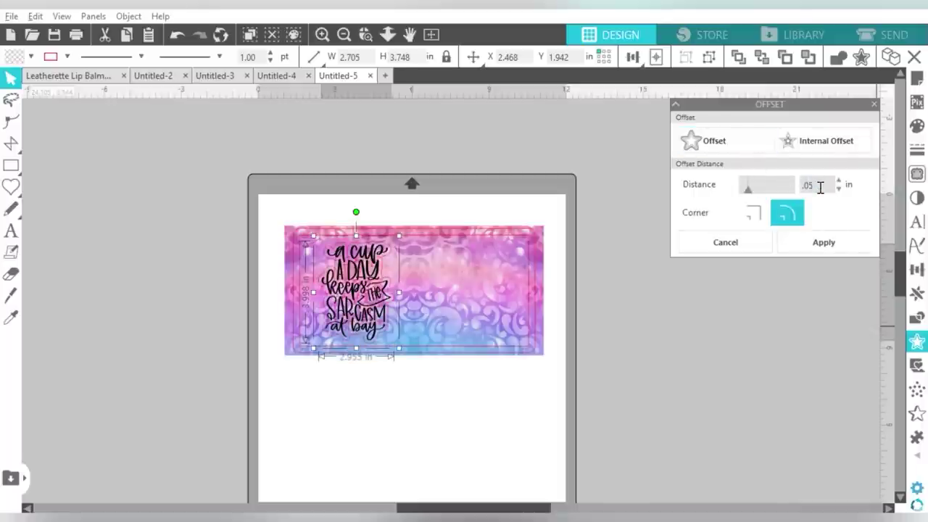
key("Return")
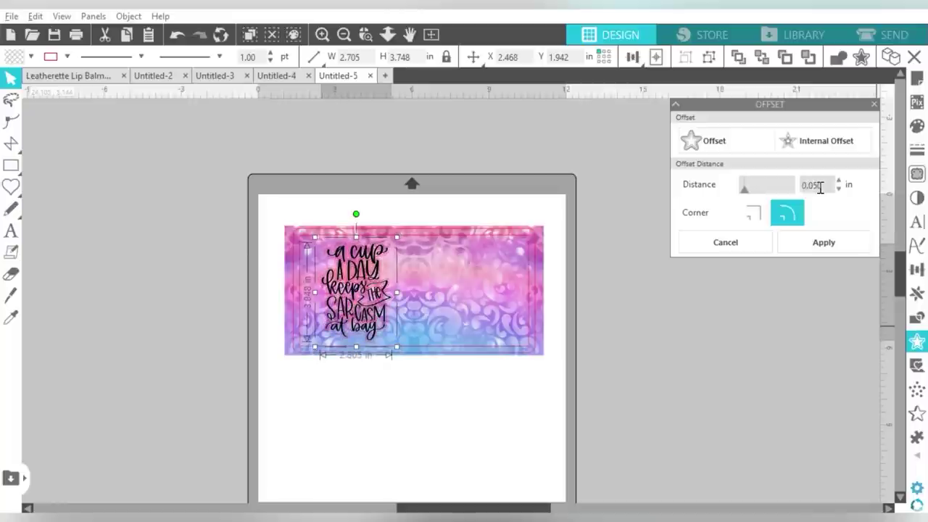
left_click(819, 244)
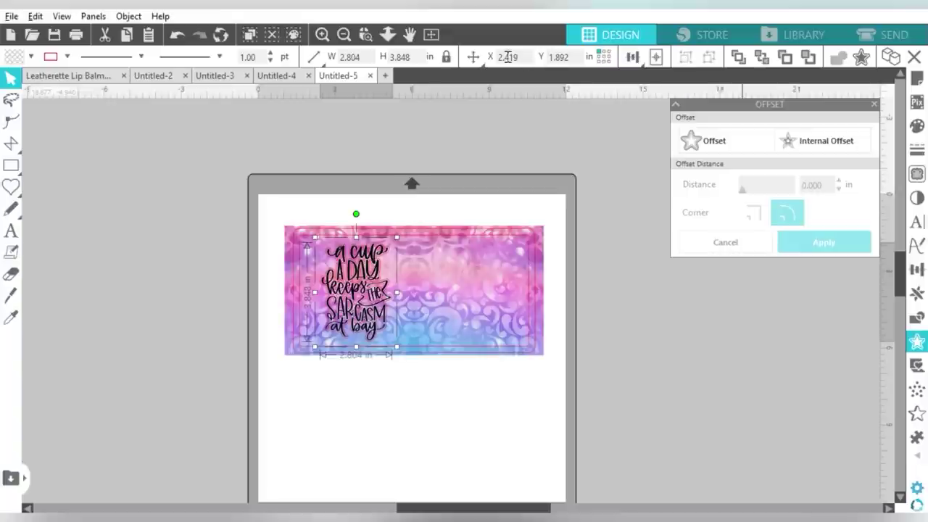
- Set the offset's fill and line colour to white
left_click(31, 57)
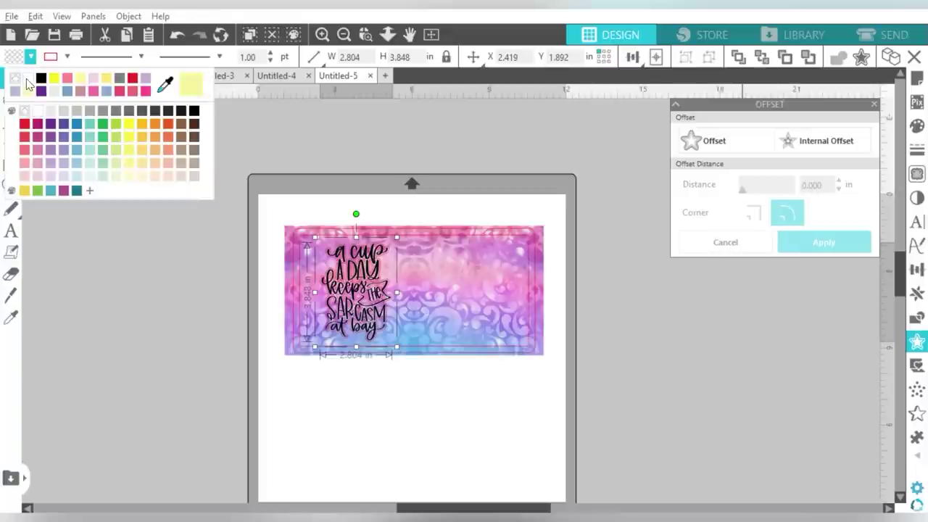
left_click(26, 80)
left_click(66, 57)
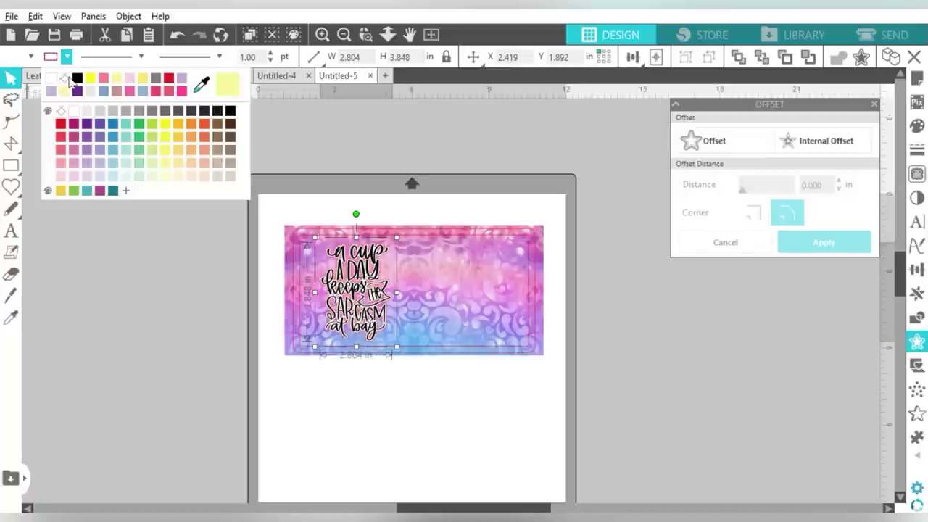
left_click(69, 80)
left_click(128, 220)
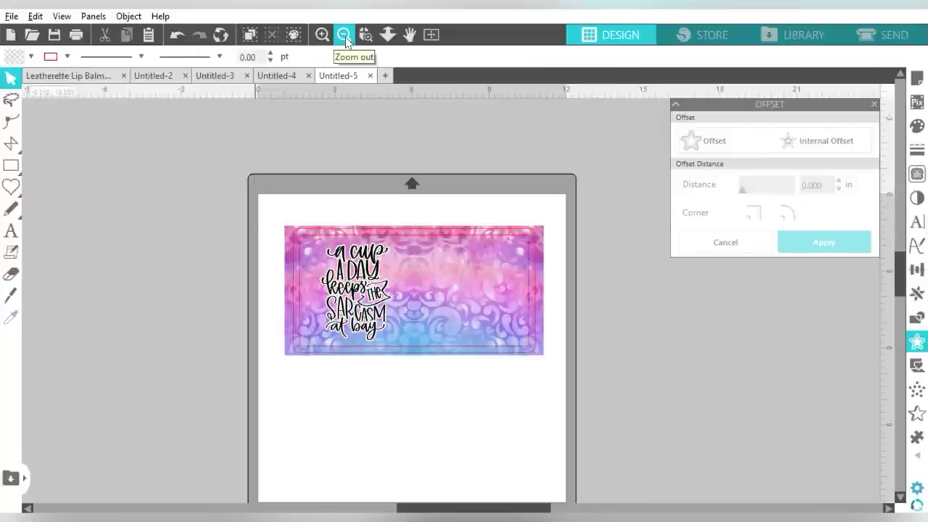
- Duplicate the 9.43 by 4.83 in rounded rectangle outline with Ctrl+D
left_click(530, 281)
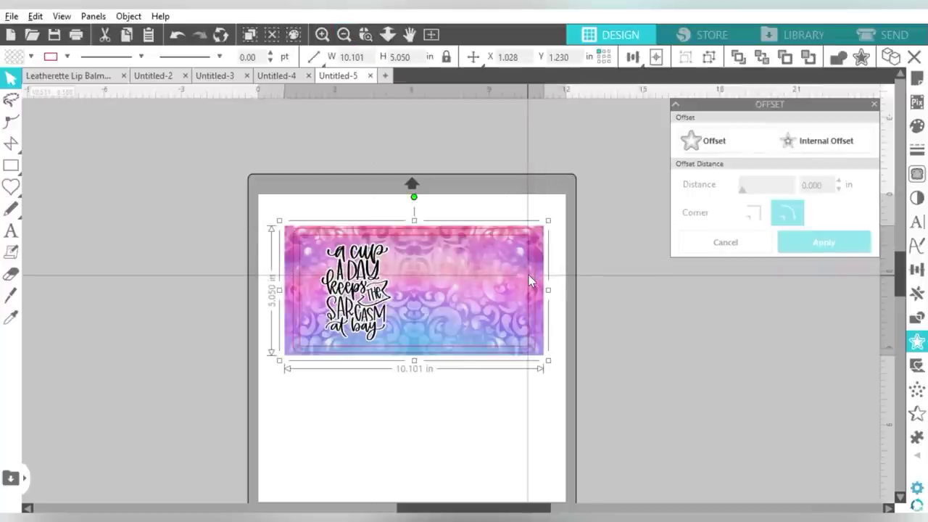
left_click(529, 281)
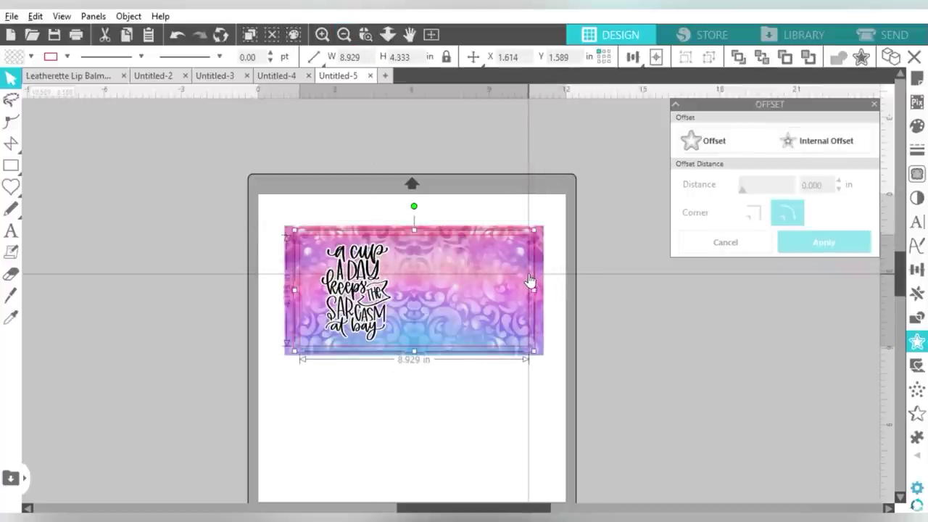
left_click(530, 281)
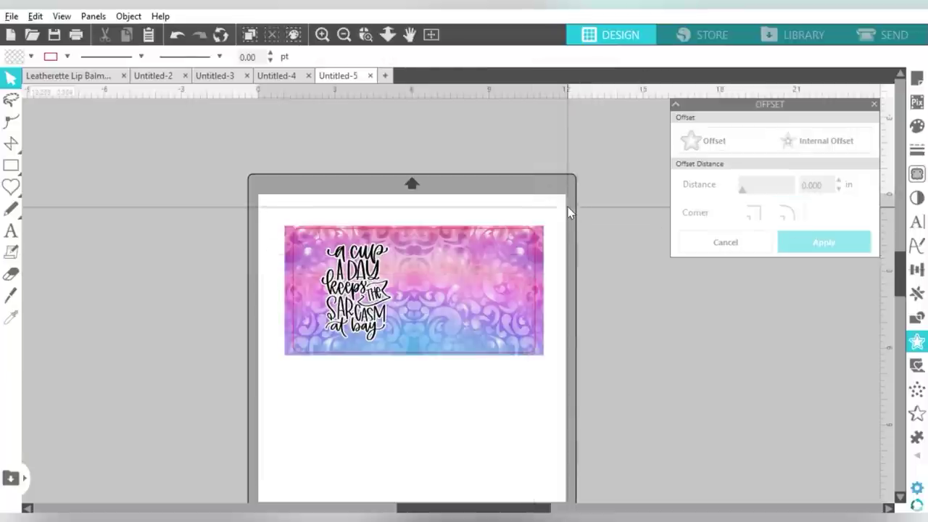
left_click(445, 294)
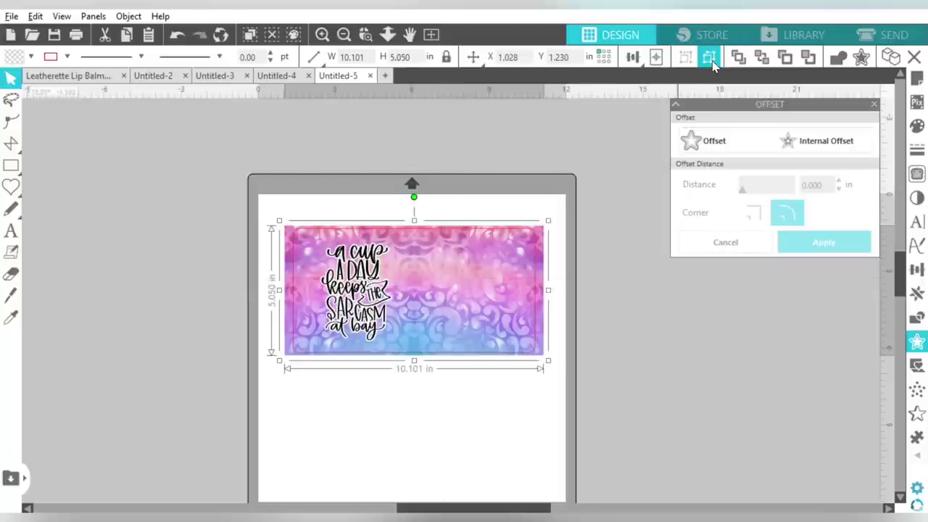
left_click(582, 222)
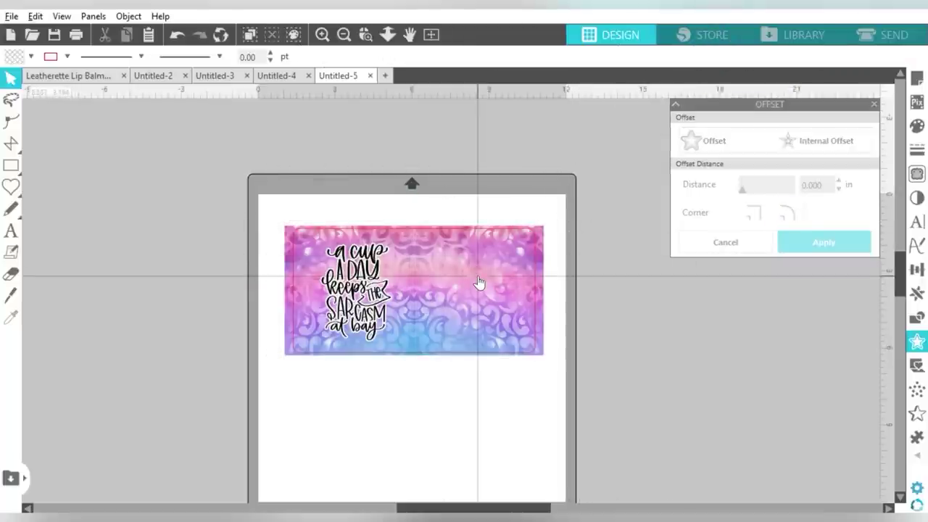
left_click(534, 256)
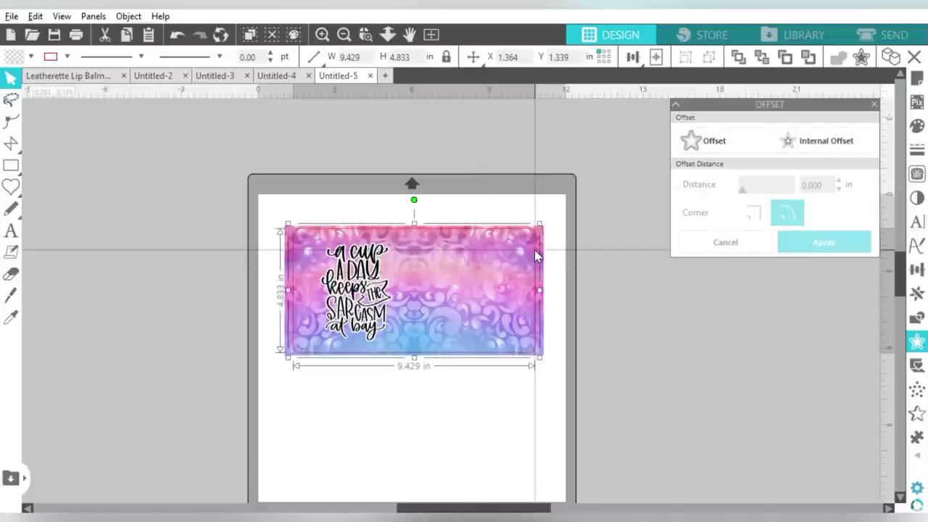
key("ctrl+d")
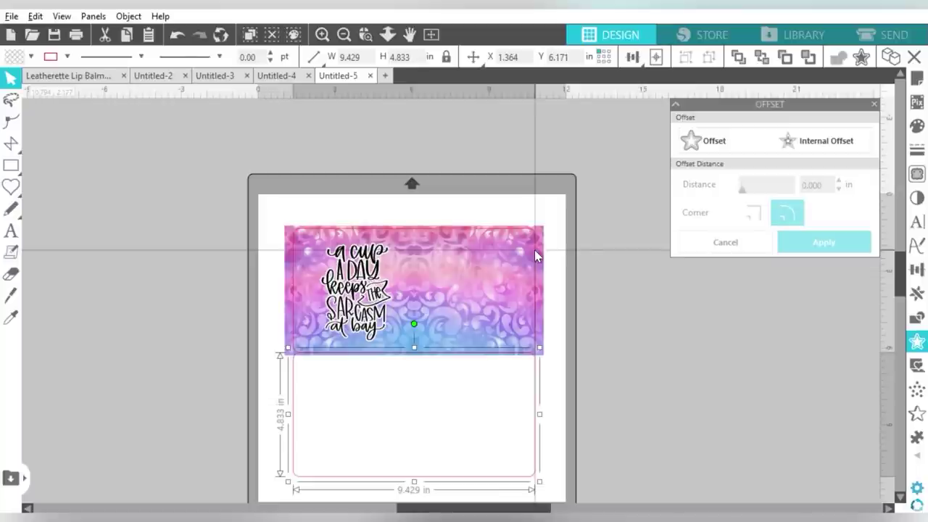
left_click(571, 200)
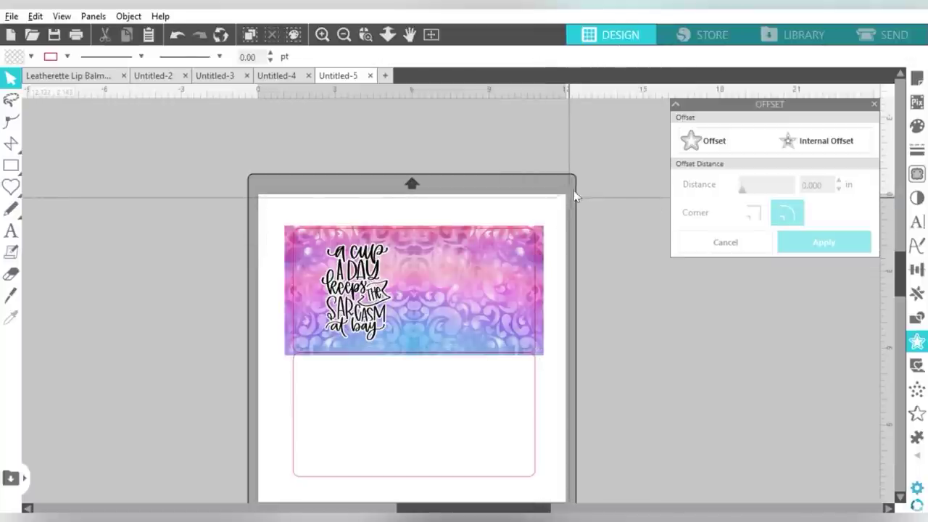
left_click(521, 238)
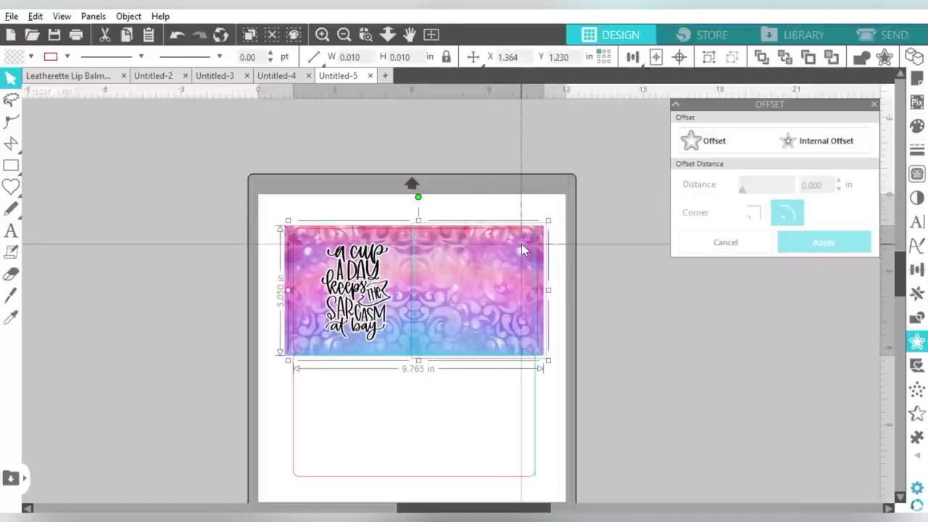
- Crop the swirl background and quote to the rounded rectangle shape
left_click(918, 321)
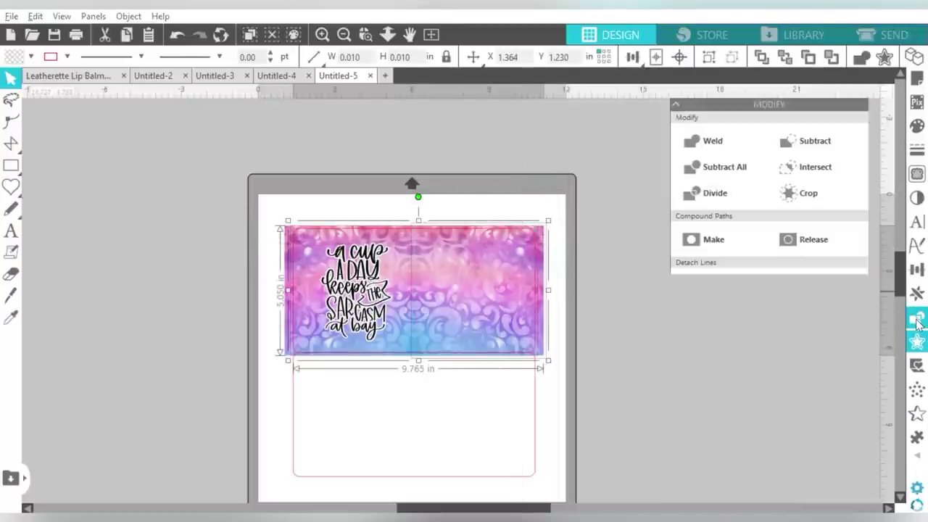
left_click(800, 196)
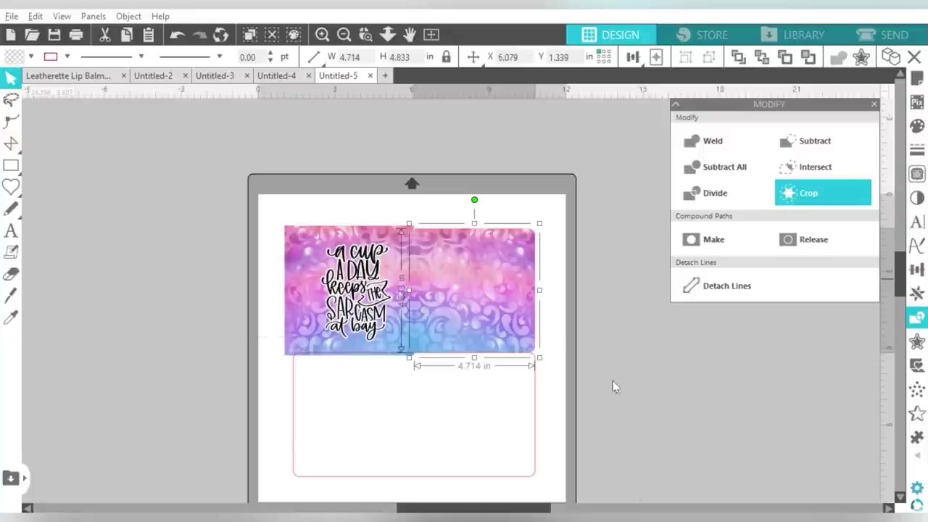
left_click(493, 409)
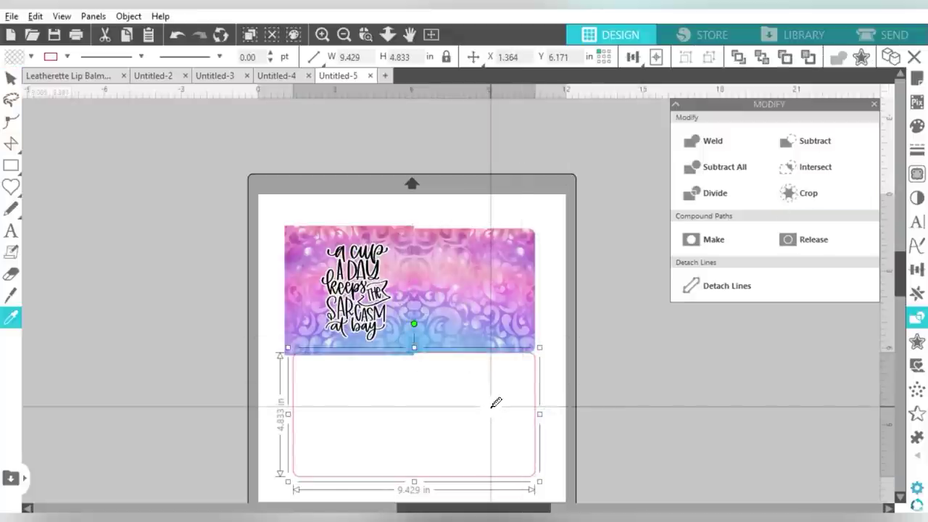
left_click(260, 201)
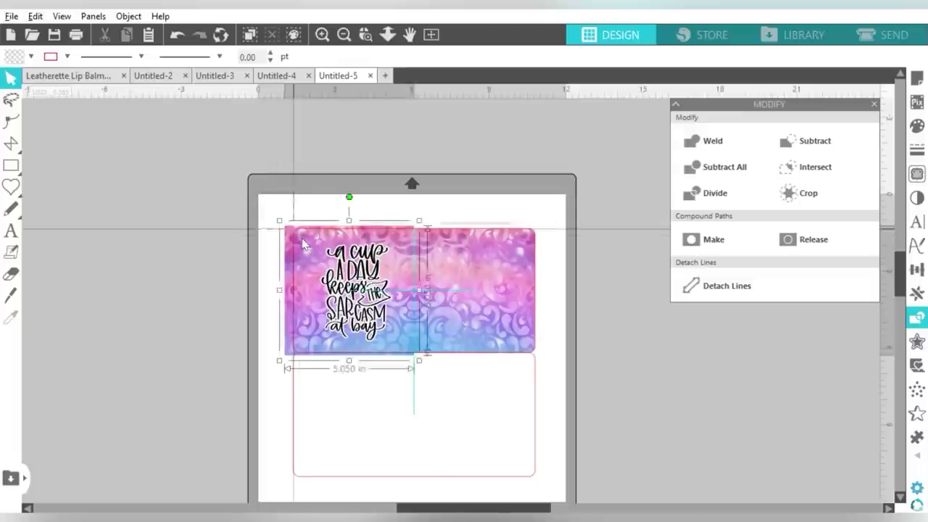
left_click_drag(265, 207, 545, 464)
left_click(808, 196)
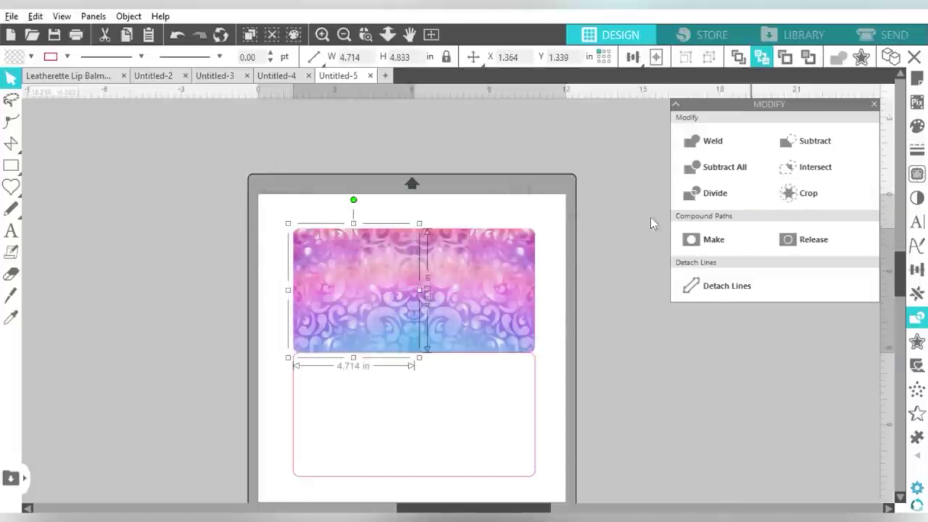
- Delete the spare rounded rectangle and select the whole cropped design
left_click_drag(621, 391, 489, 412)
key("Delete")
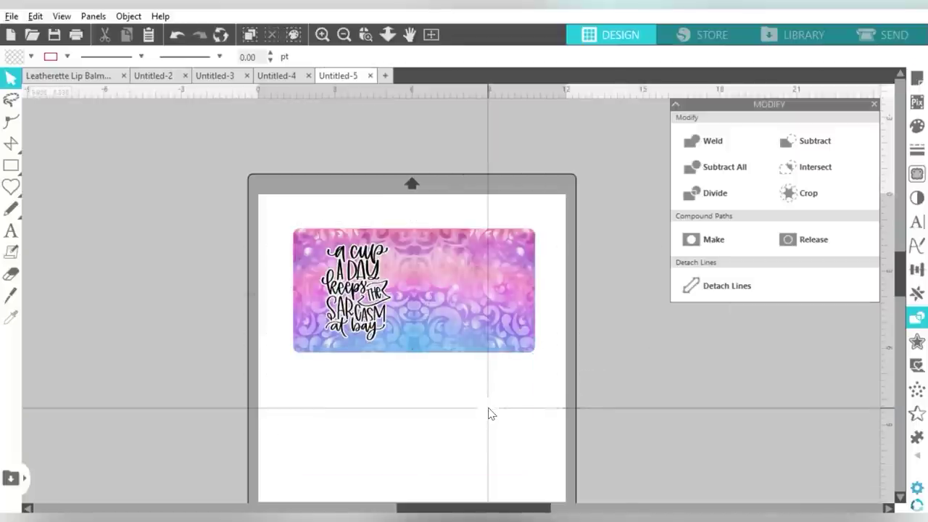
left_click_drag(566, 197, 412, 259)
key("i")
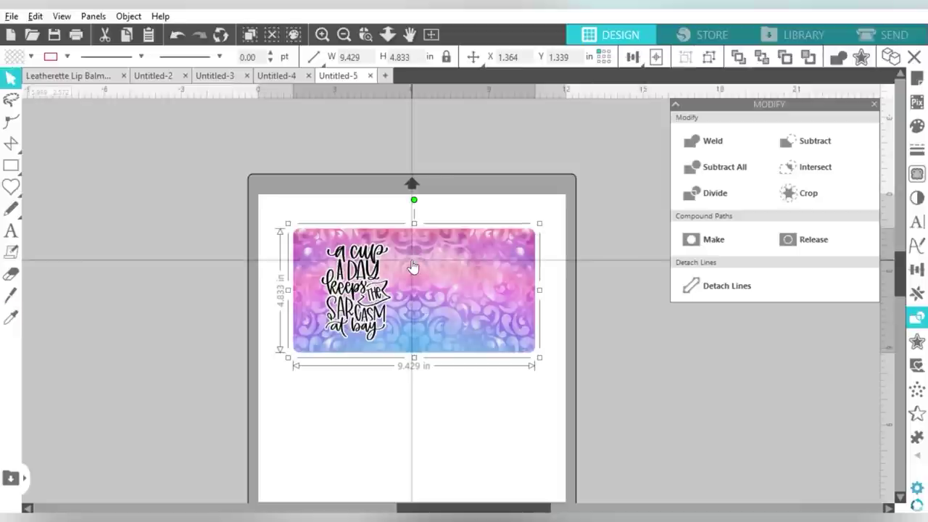
left_click_drag(319, 239, 410, 342)
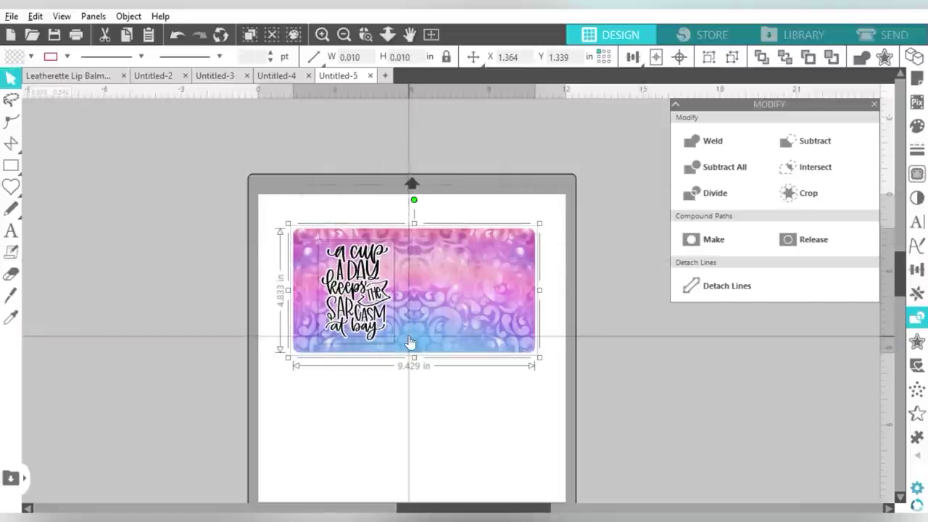
right_click(401, 290)
- Flip the design horizontally, set an 11 x 8.5 in Letter landscape page, and centre the design
left_click(439, 257)
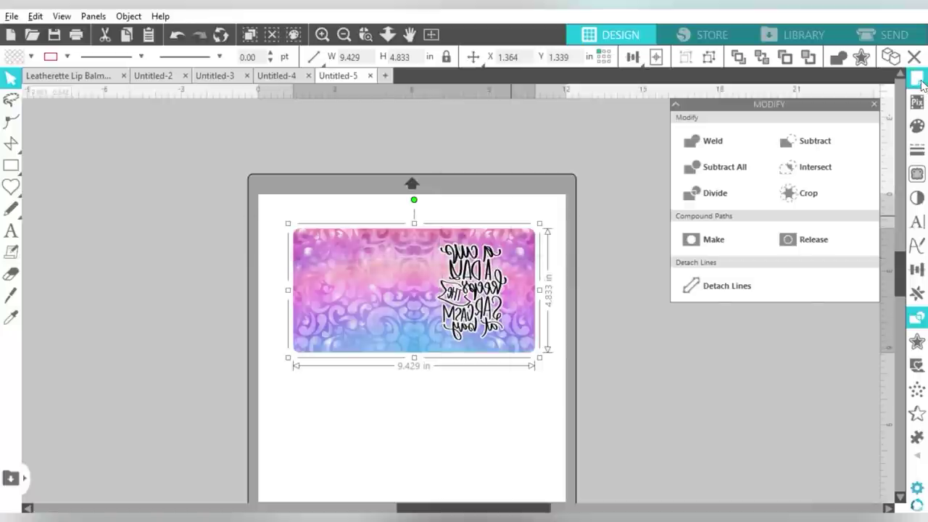
left_click(920, 81)
left_click(794, 222)
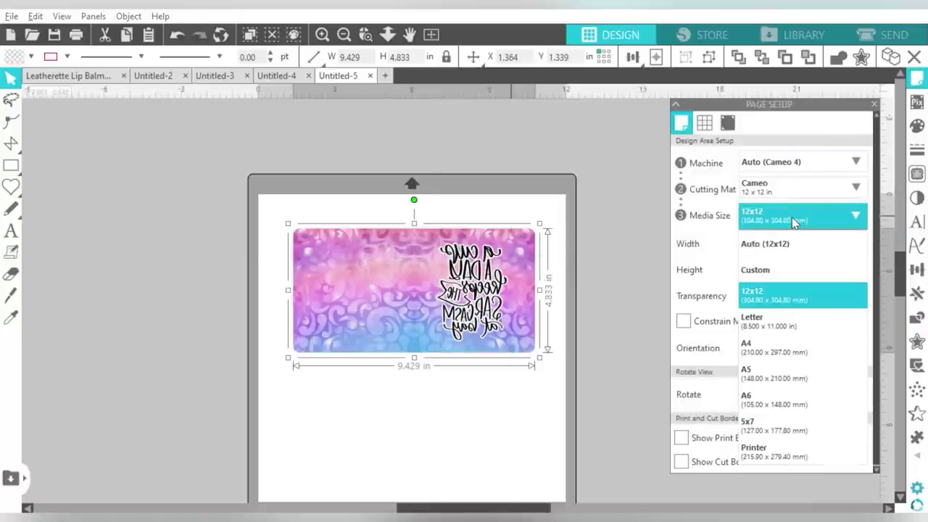
left_click(768, 322)
left_click(784, 348)
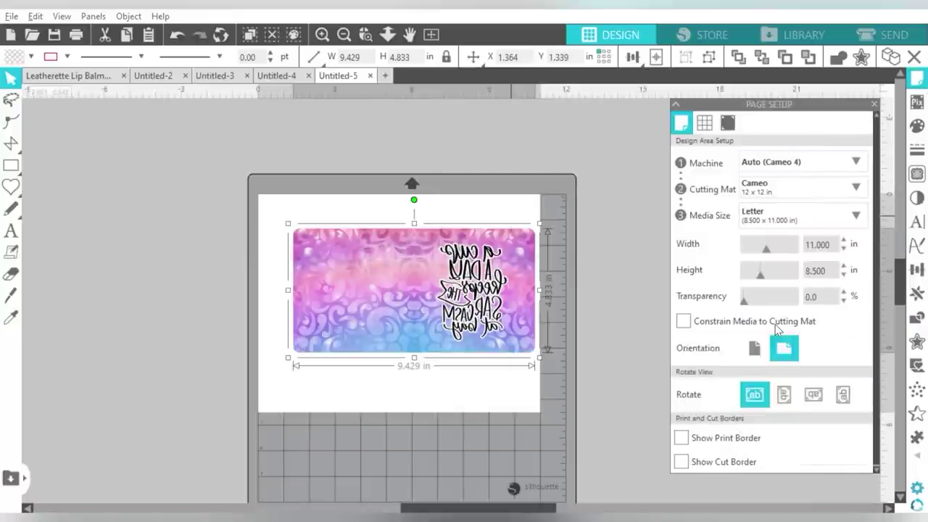
left_click(656, 57)
left_click(597, 193)
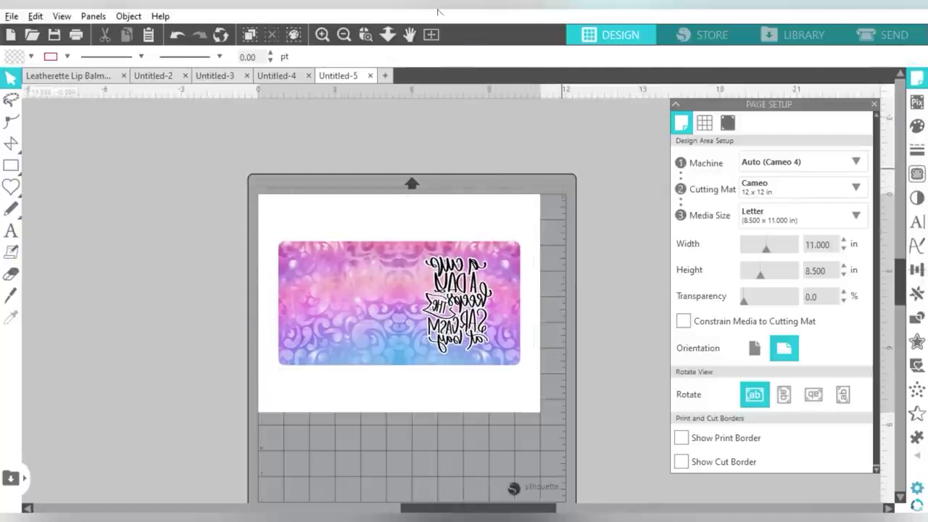